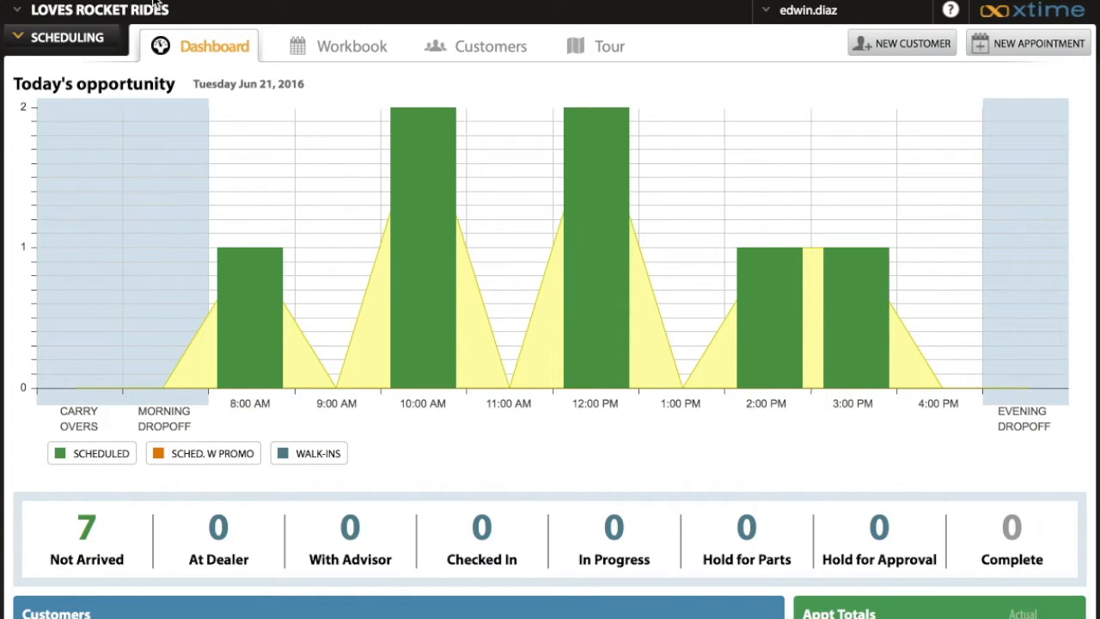
# Review the scheduling dashboard's daily opportunity chart, status counts, customer boards and appointment and check-in totals
pyautogui.click(76, 43)
pyautogui.scroll(-1, 473, 208)
pyautogui.scroll(-4, 473, 208)
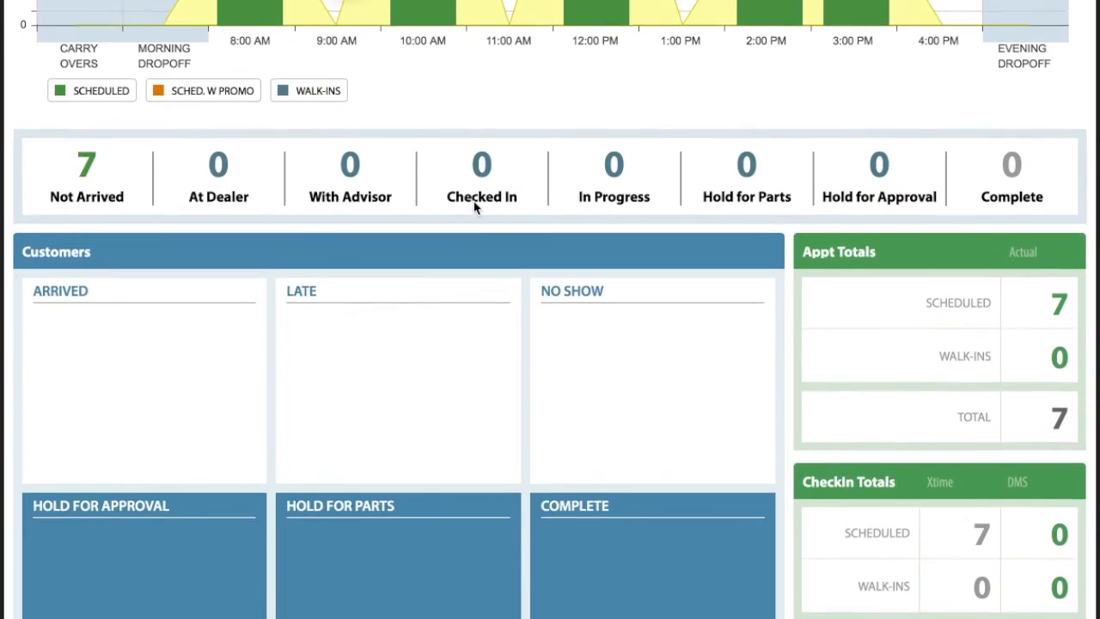
pyautogui.scroll(-1, 474, 208)
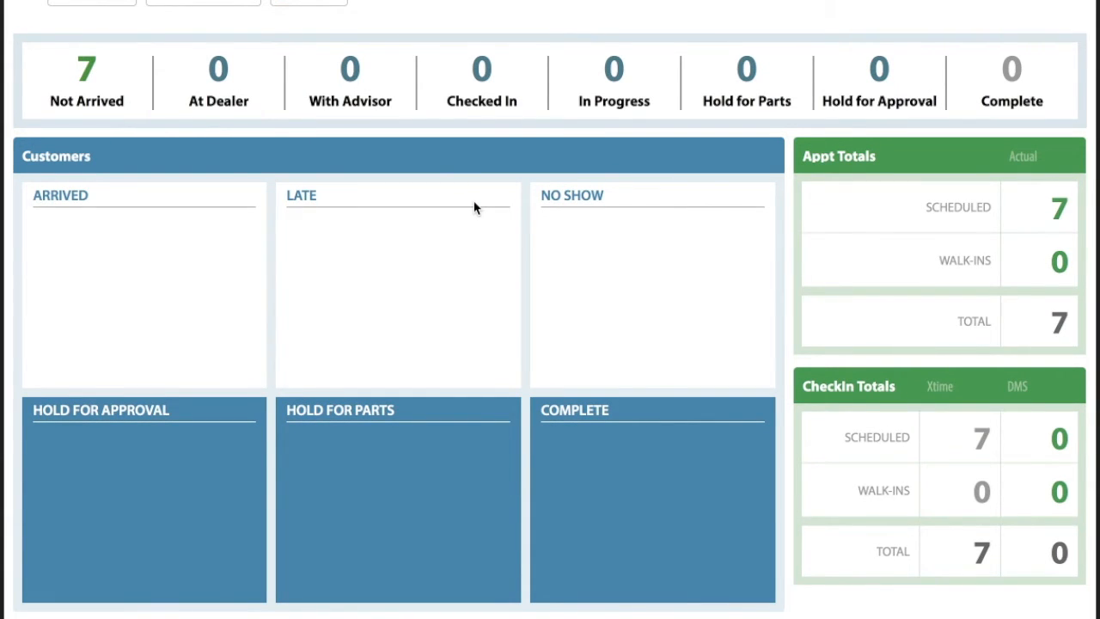
pyautogui.scroll(5, 474, 208)
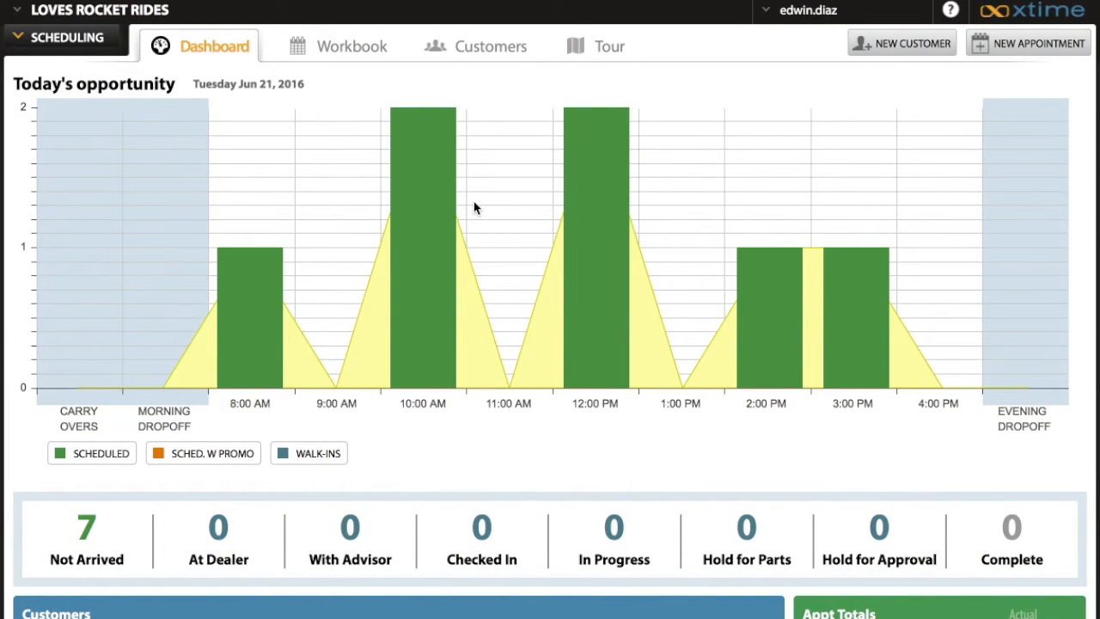
# Open the Workbook, review its filter options and apply the filter with every category left at All
pyautogui.click(356, 50)
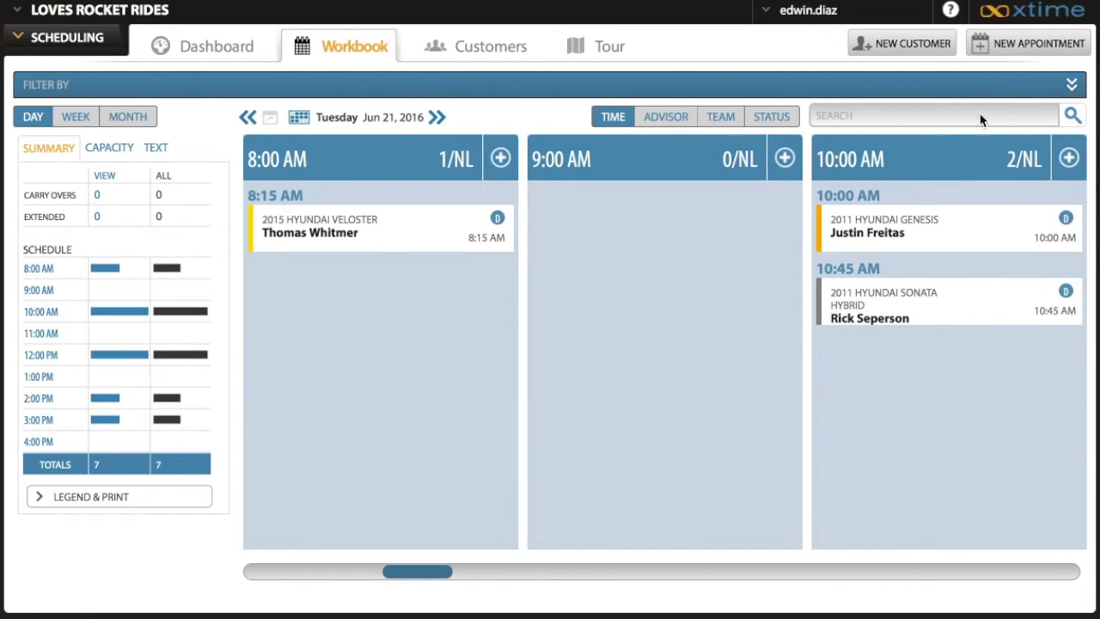
pyautogui.click(1072, 85)
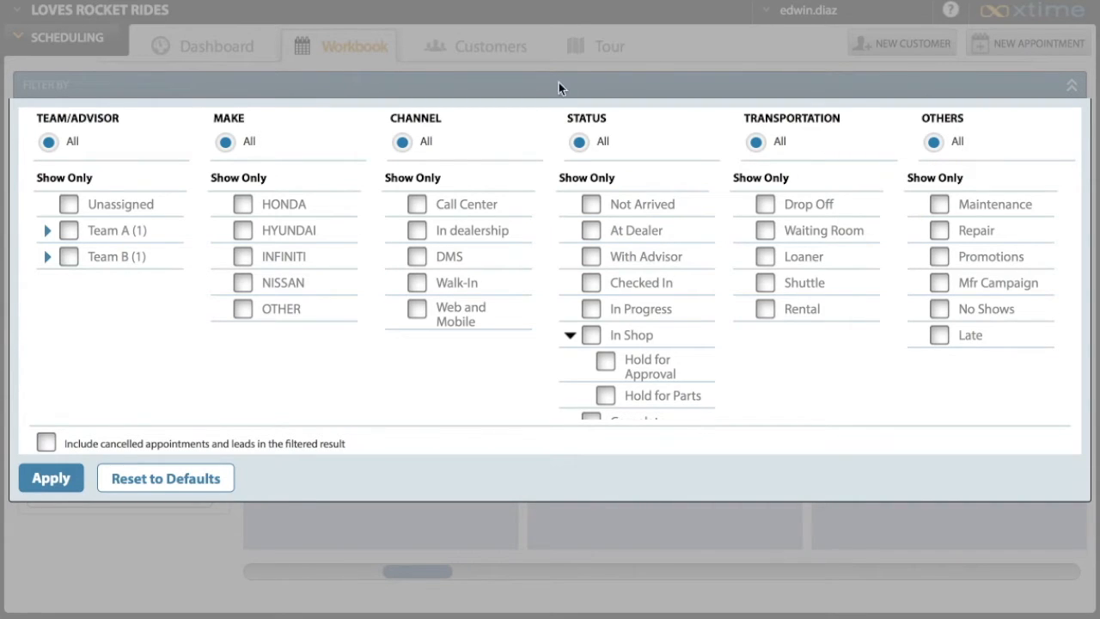
pyautogui.click(55, 476)
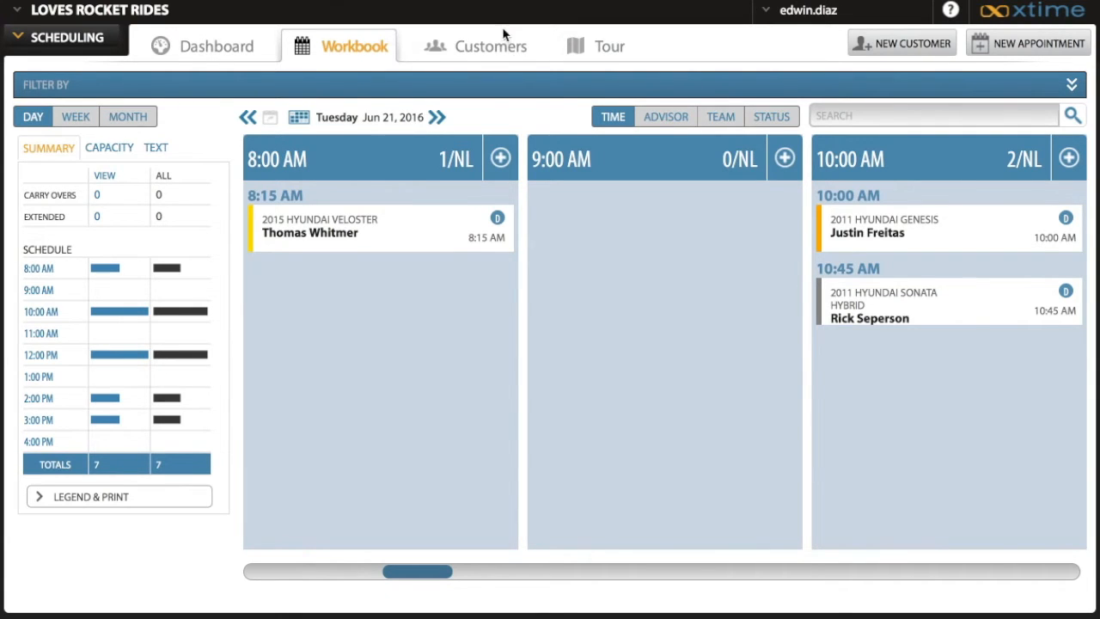
# View the customer search page and the product tour page, and return to the Workbook
pyautogui.click(512, 47)
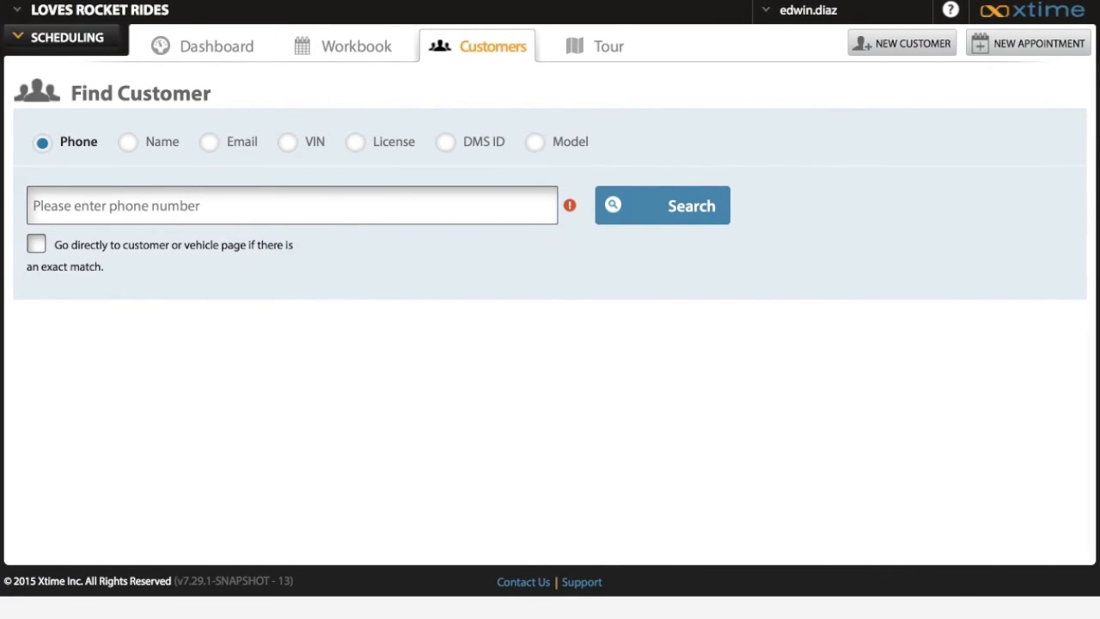
pyautogui.click(606, 56)
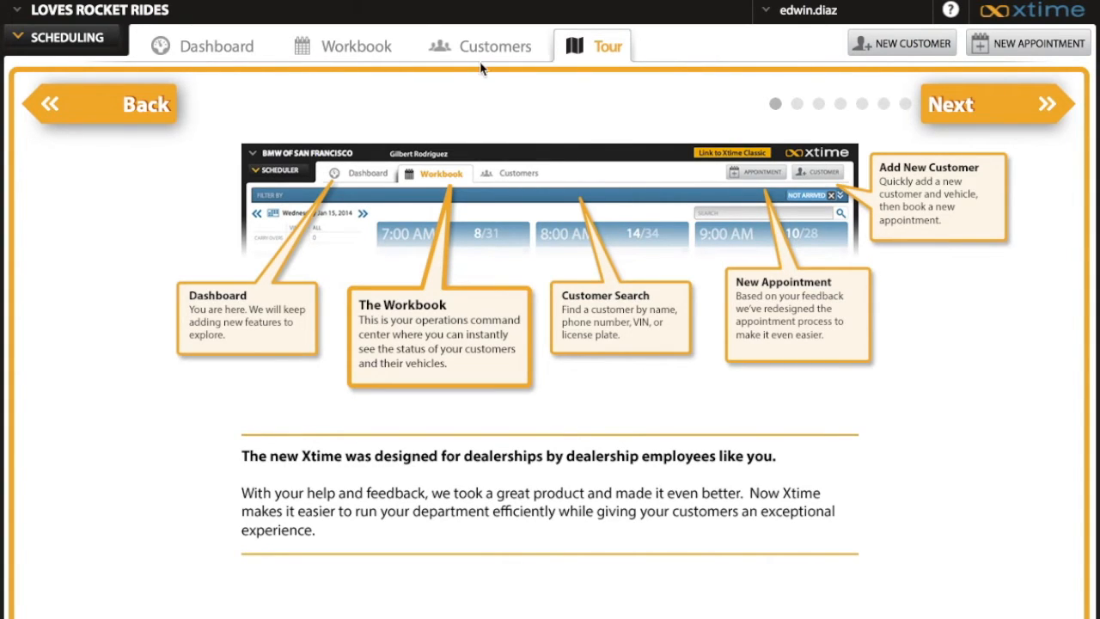
pyautogui.click(362, 51)
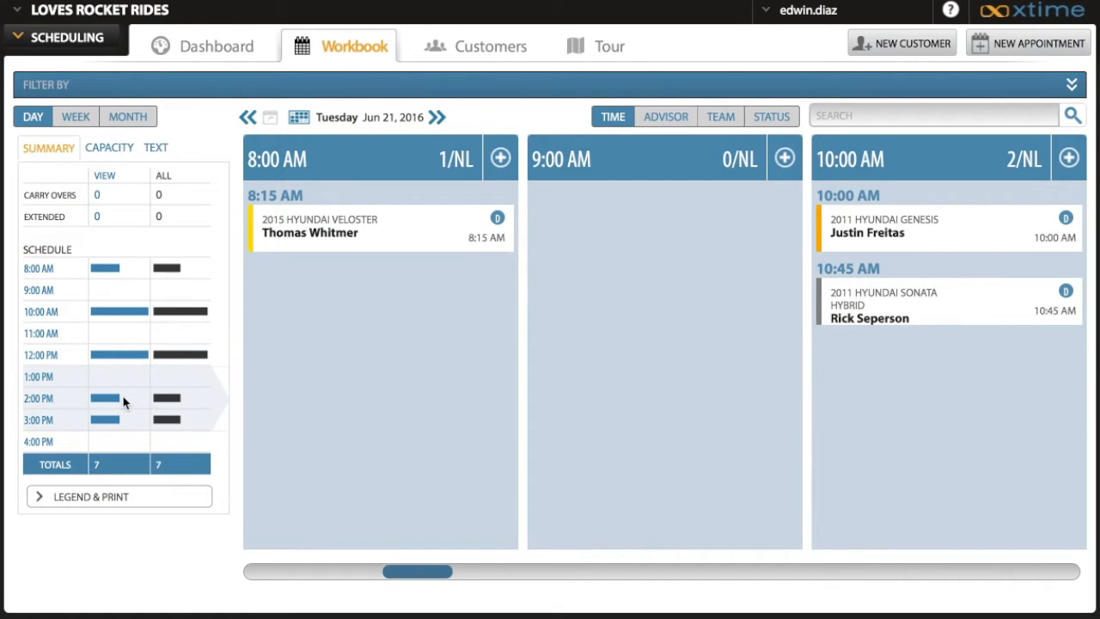
# Bring the time slots around 11:00 AM into view, and expand and collapse the 10:00 AM Hyundai Genesis appointment's details
pyautogui.click(127, 334)
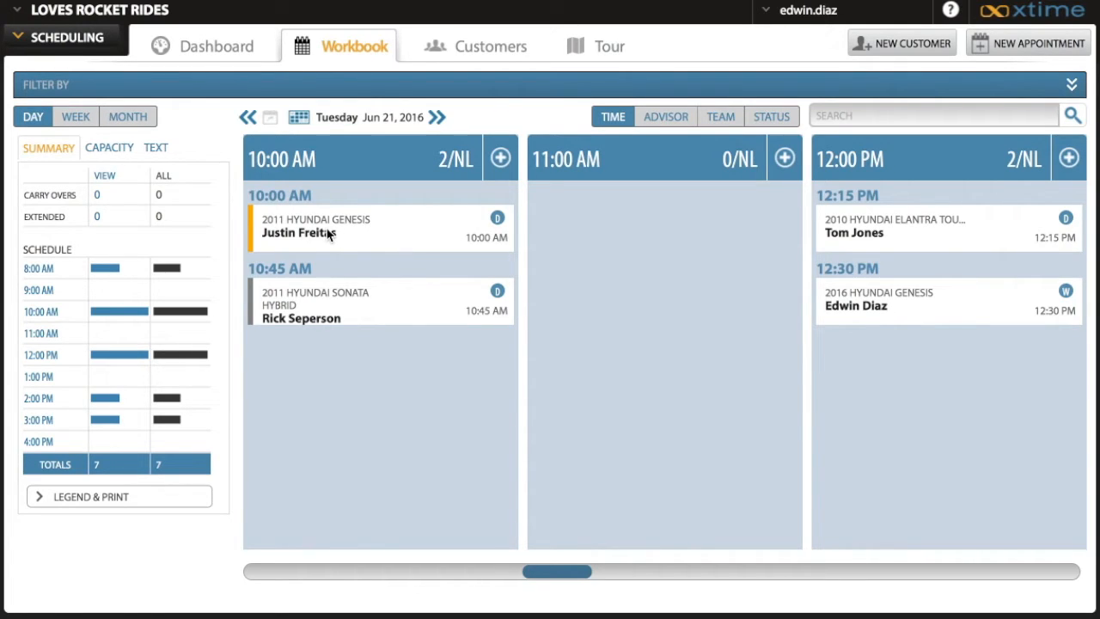
pyautogui.click(383, 240)
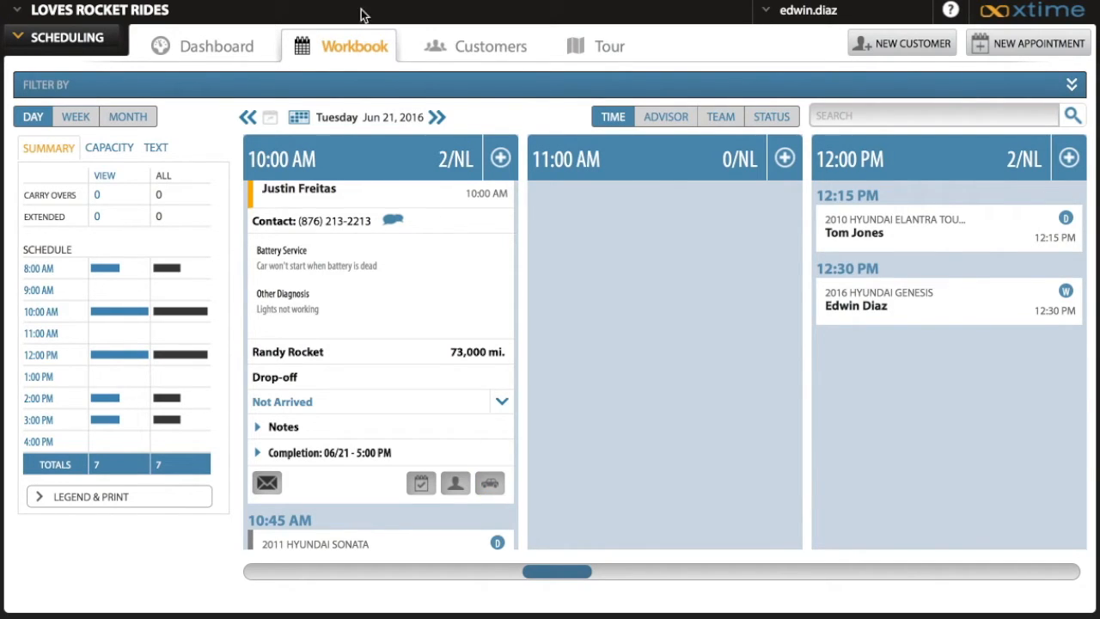
pyautogui.click(374, 192)
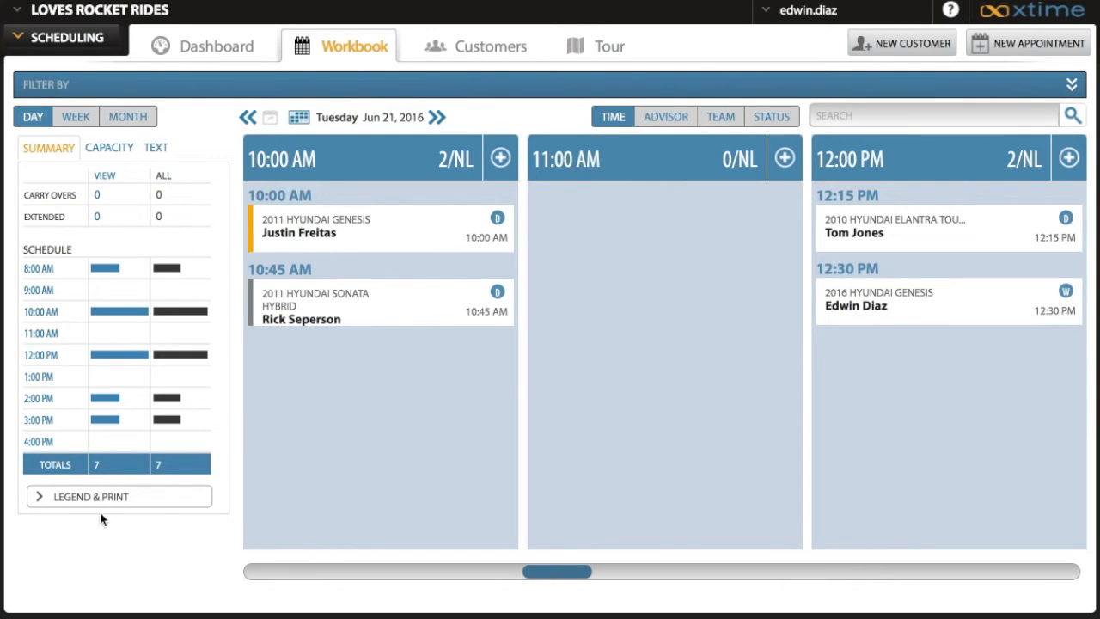
# Expand the workbook's legend and print section, review its symbols and print options, and collapse it
pyautogui.click(42, 498)
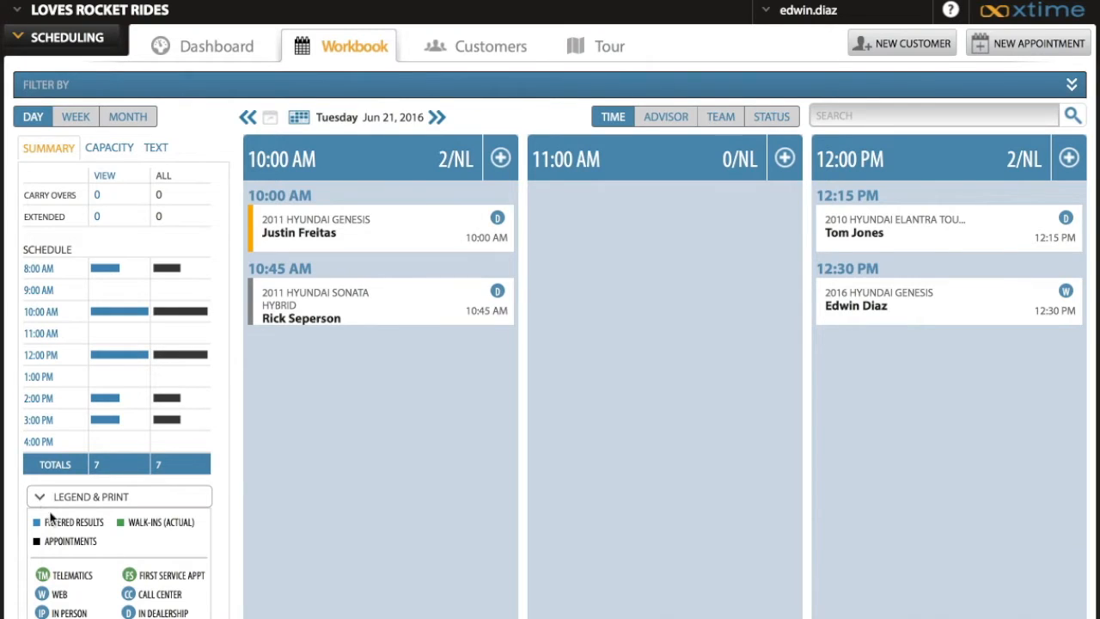
pyautogui.scroll(-2, 127, 547)
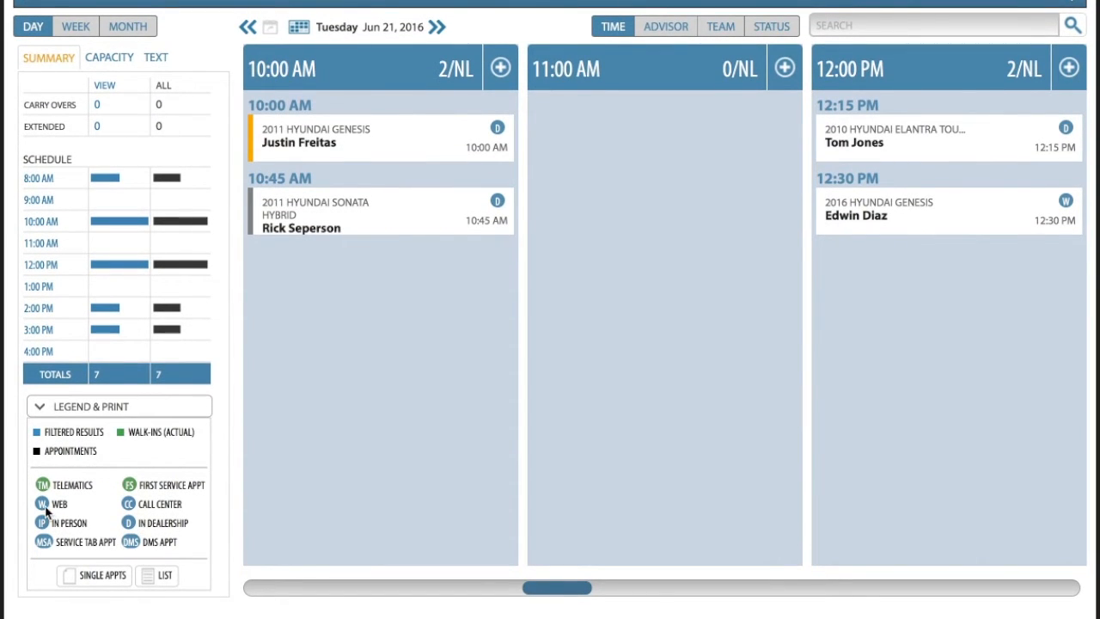
pyautogui.scroll(2, 169, 498)
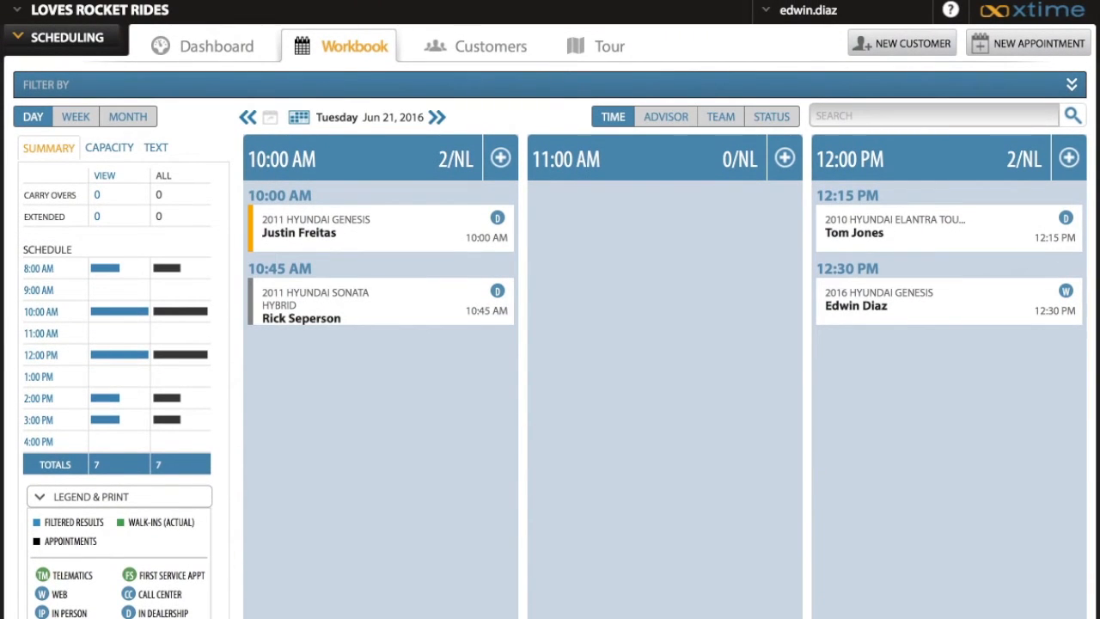
pyautogui.click(100, 498)
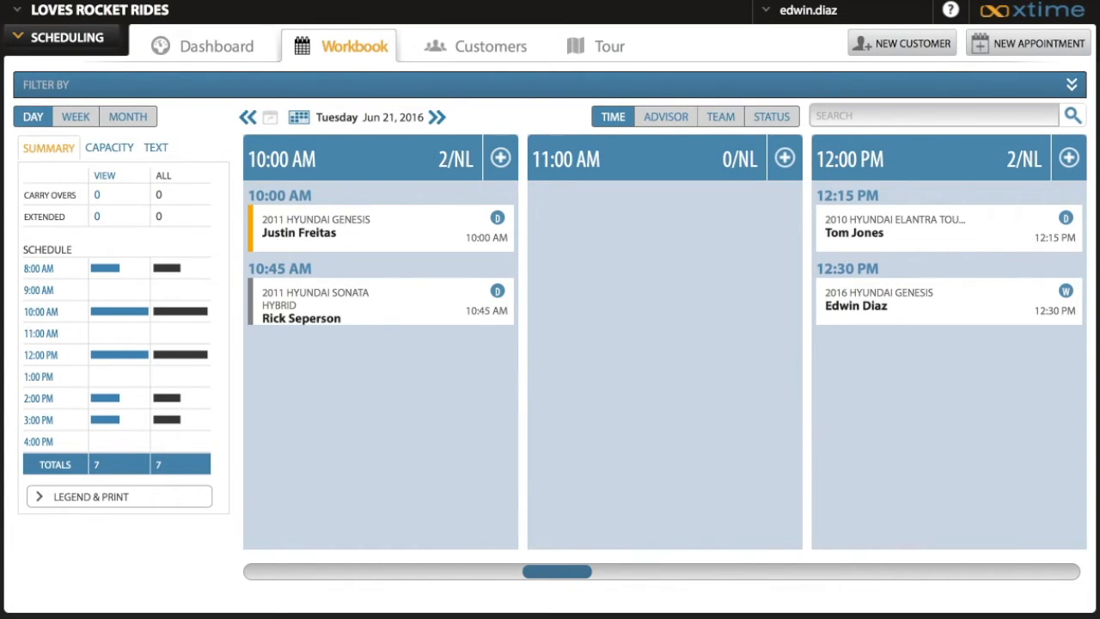
# Widen the 10:00 AM column to view its appointments' details and restore it to normal width
pyautogui.click(500, 159)
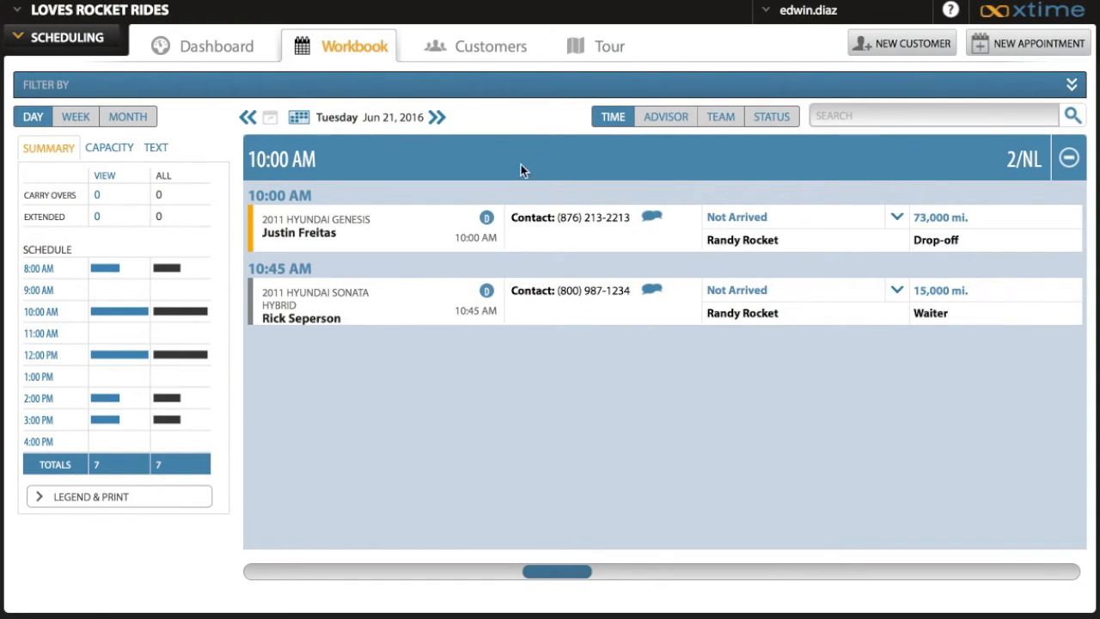
pyautogui.click(1068, 159)
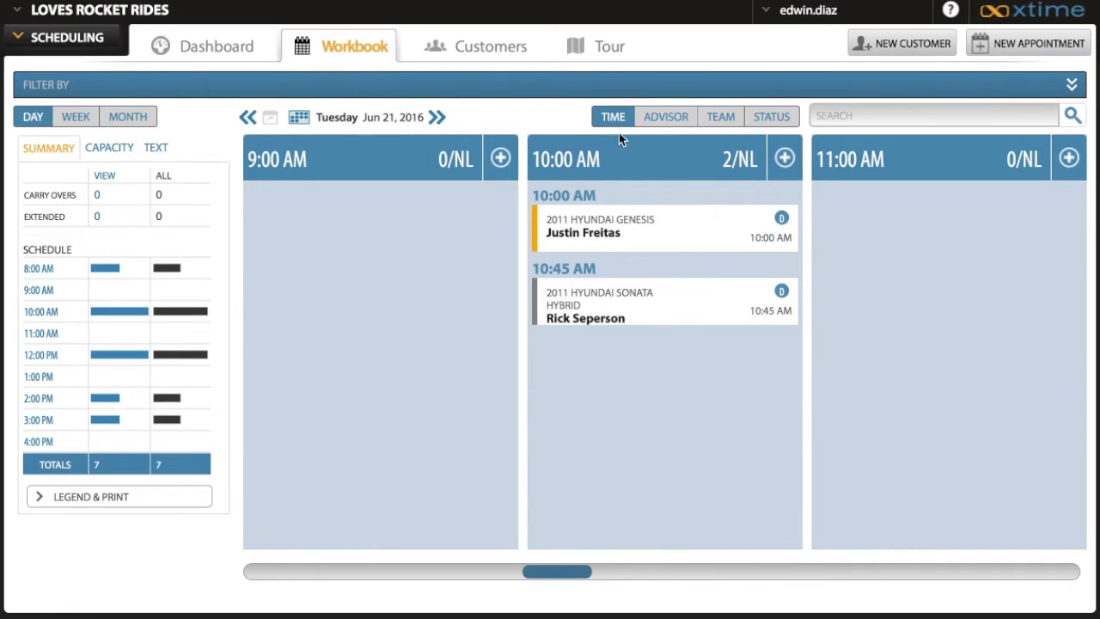
# View the day's appointments grouped by advisor, by team and by status, looking through the status columns up to Complete
pyautogui.click(665, 117)
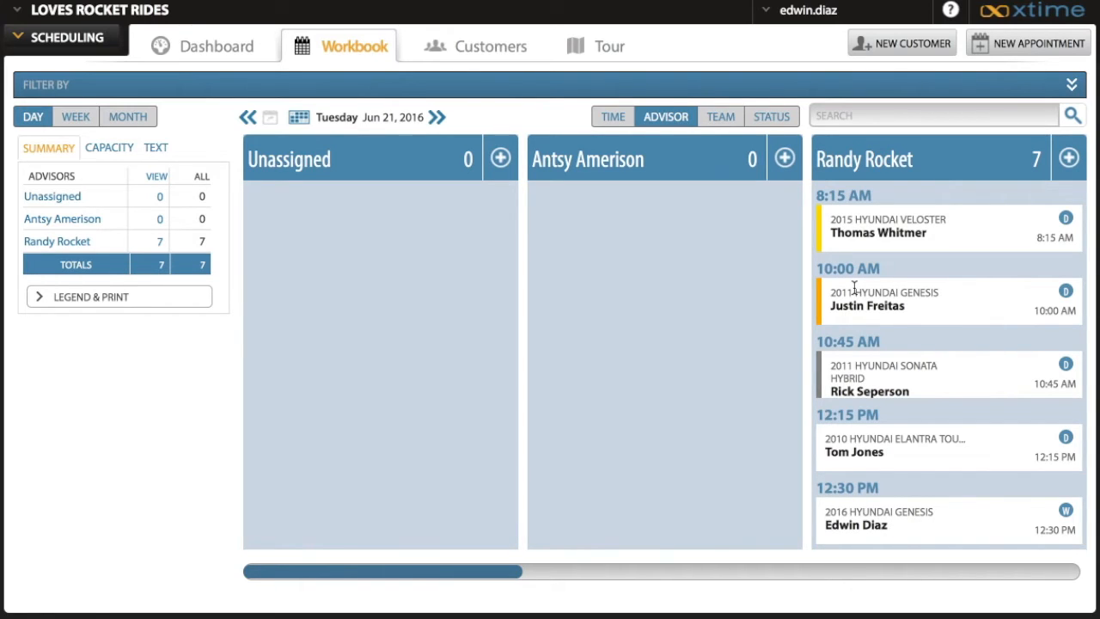
pyautogui.click(722, 120)
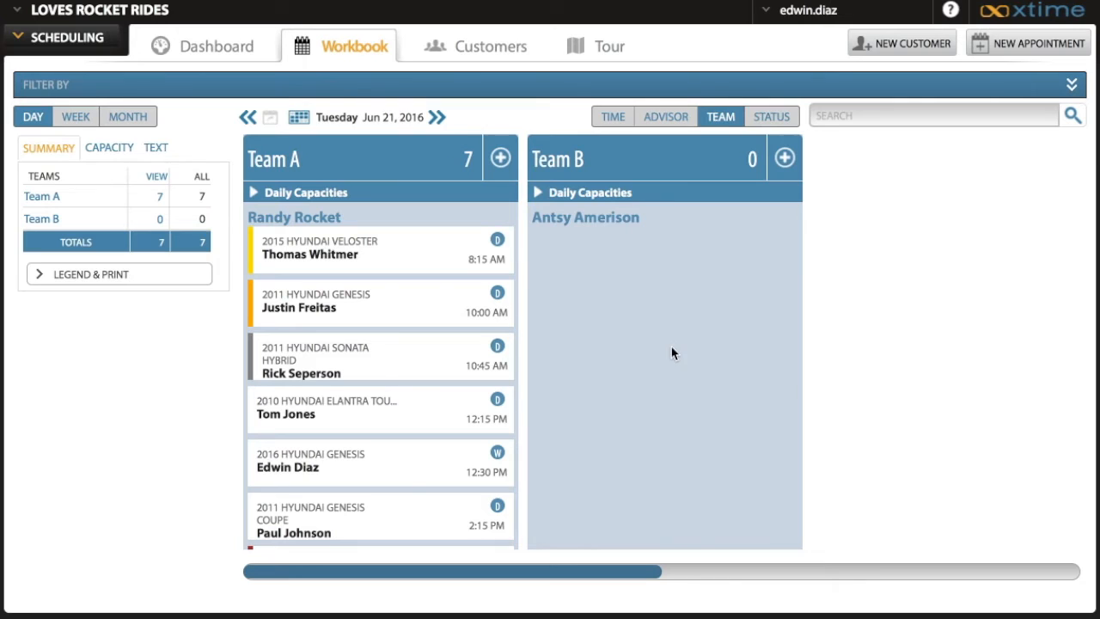
pyautogui.click(777, 123)
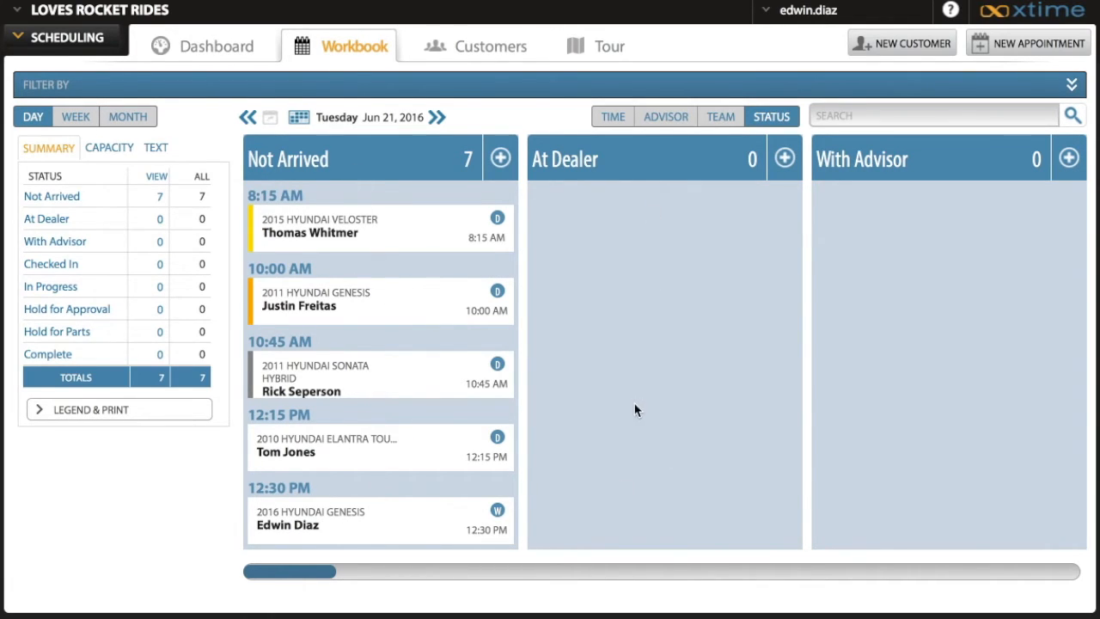
pyautogui.click(793, 570)
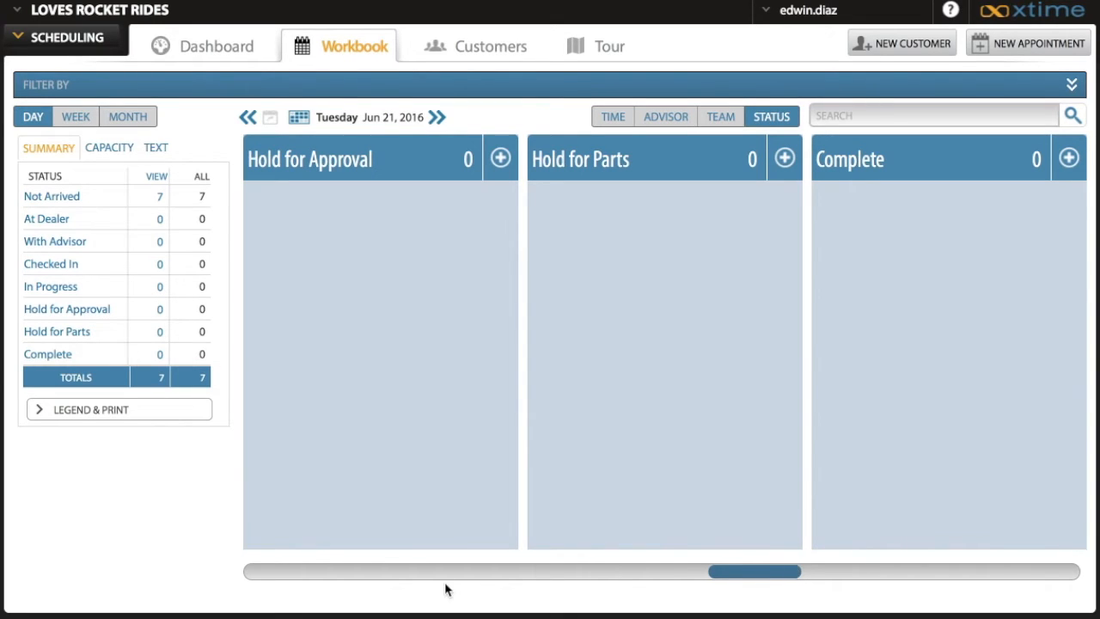
pyautogui.click(409, 572)
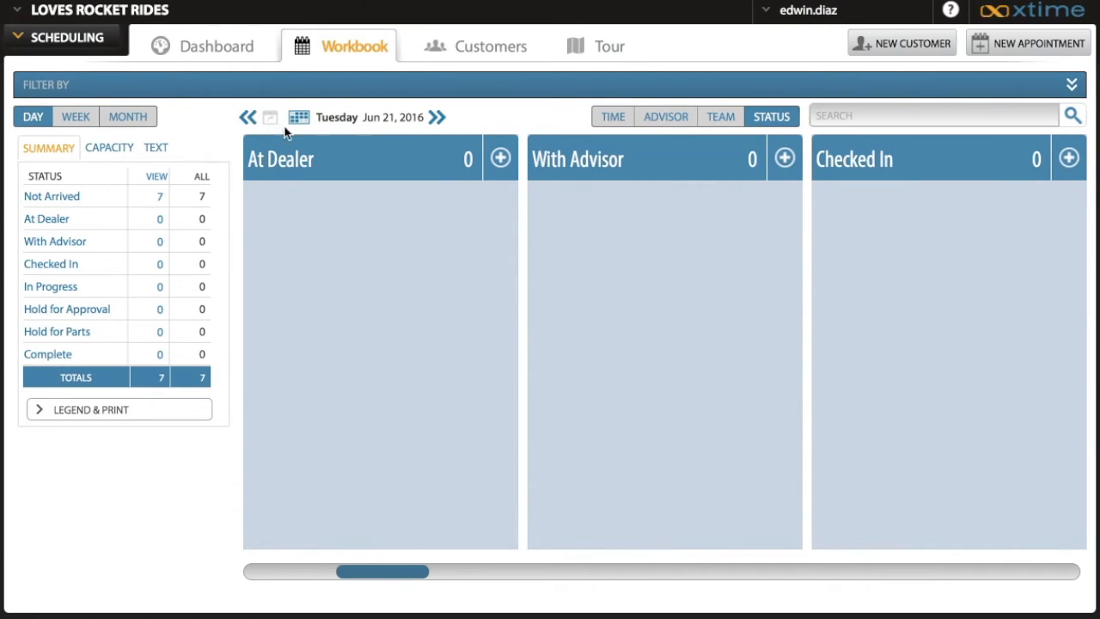
# Group the day's appointments by time again and choose June 21, 2016 in the date calendar
pyautogui.click(608, 119)
pyautogui.click(299, 119)
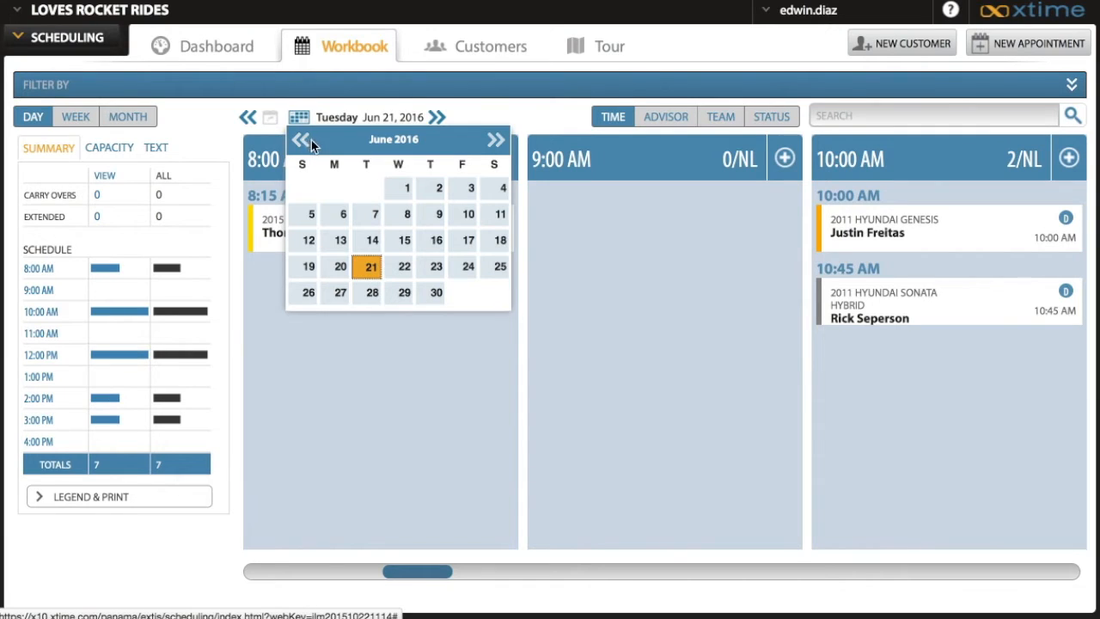
pyautogui.click(371, 269)
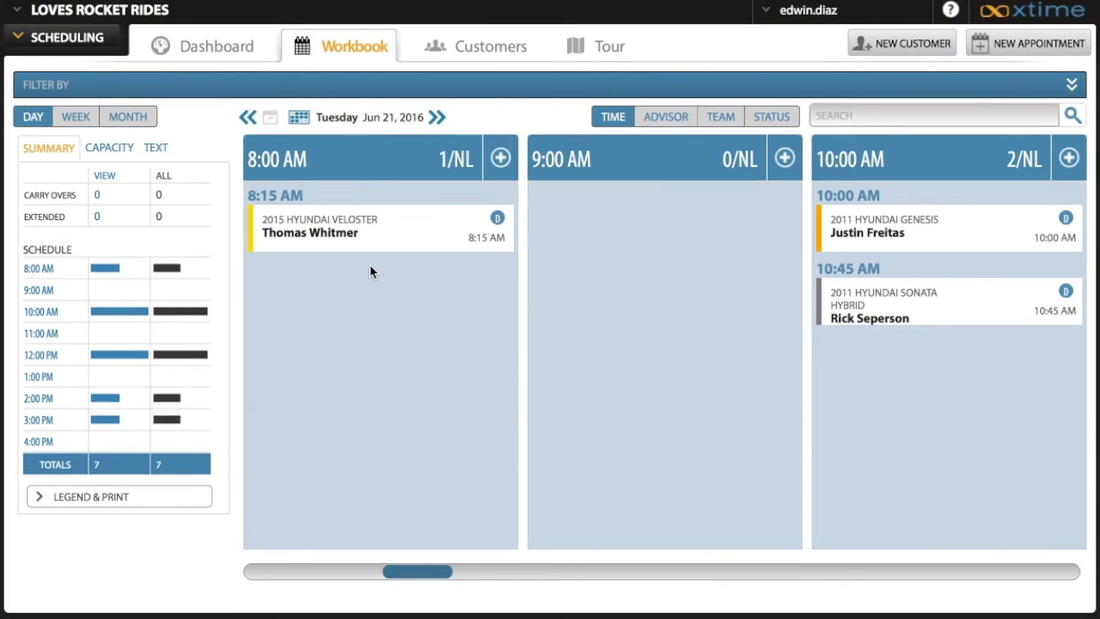
# Show the workbook for June 30, 2016 and return to the current day
pyautogui.click(301, 121)
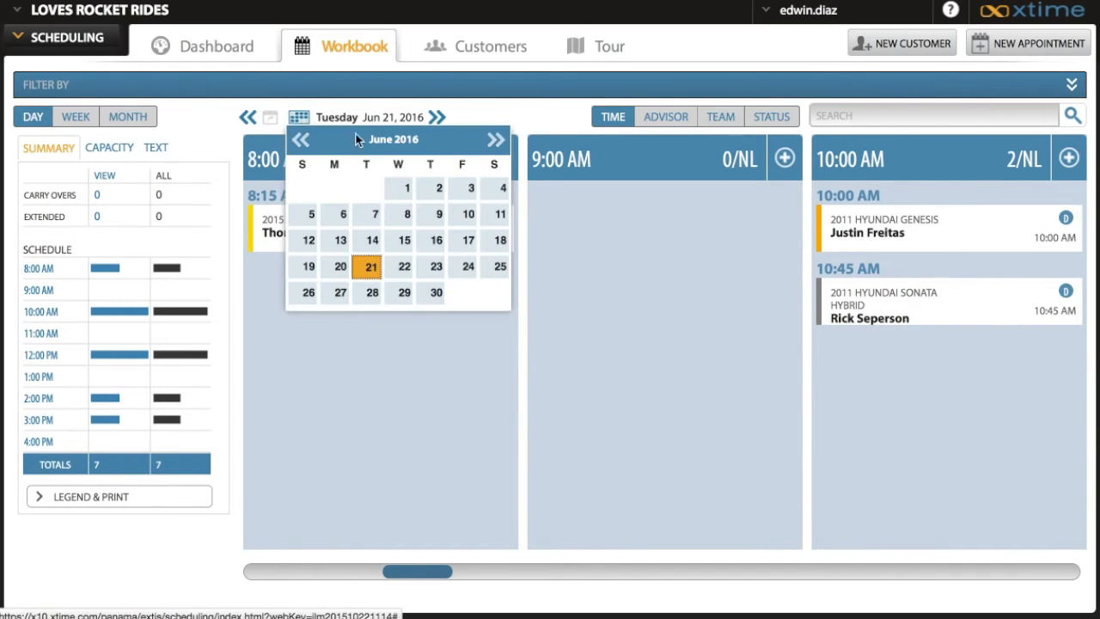
pyautogui.click(434, 293)
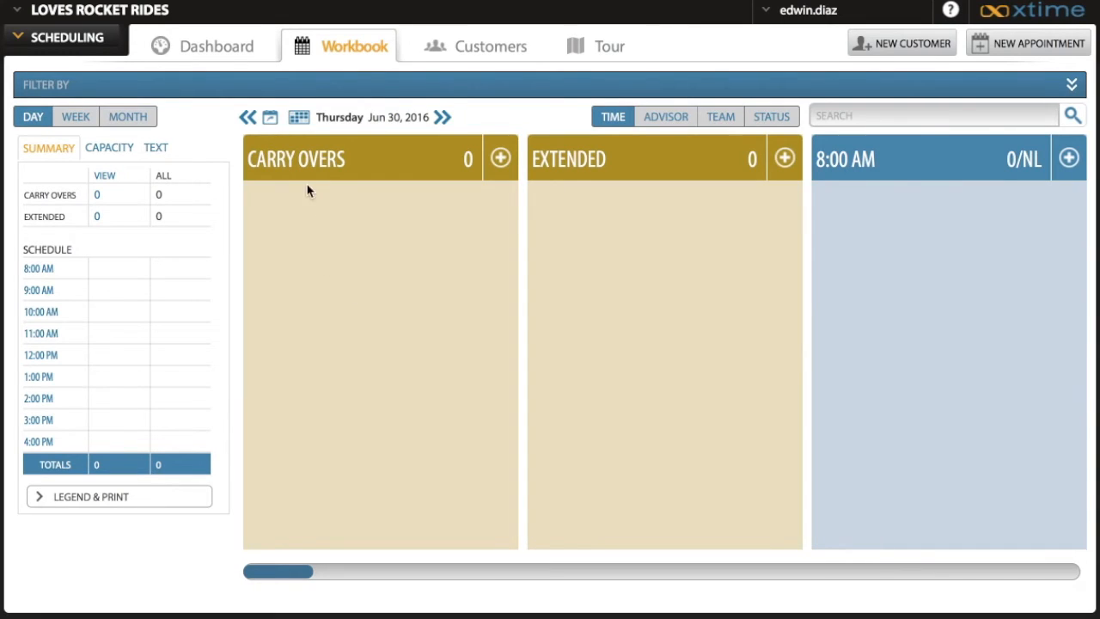
pyautogui.click(268, 119)
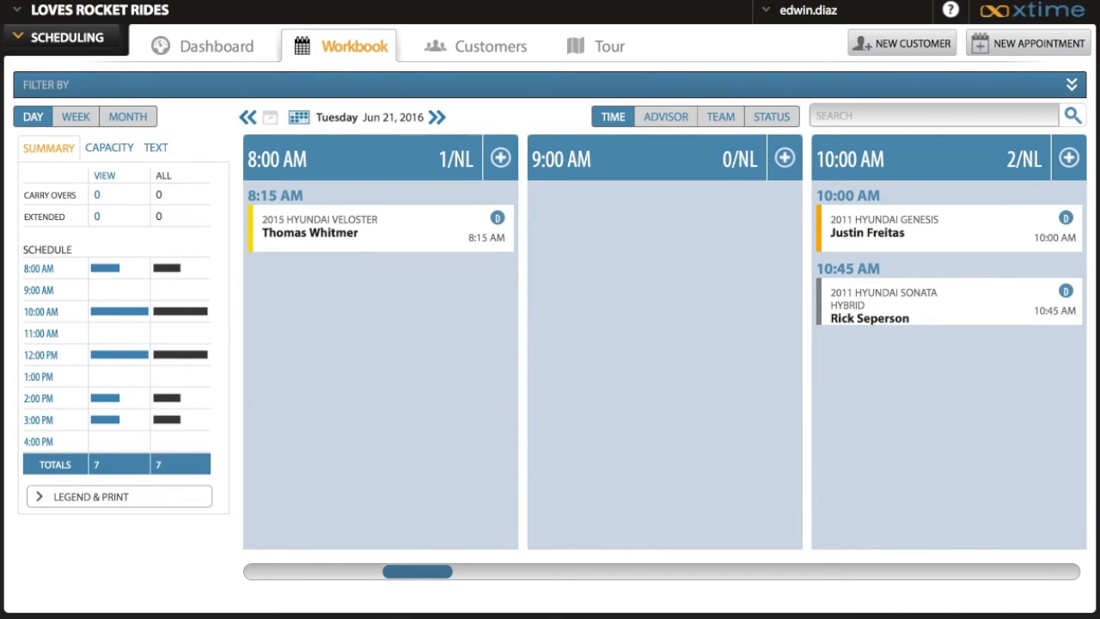
# Switch the workbook to the week view, focus on Tuesday in the weekly summary and look through its appointments
pyautogui.click(78, 121)
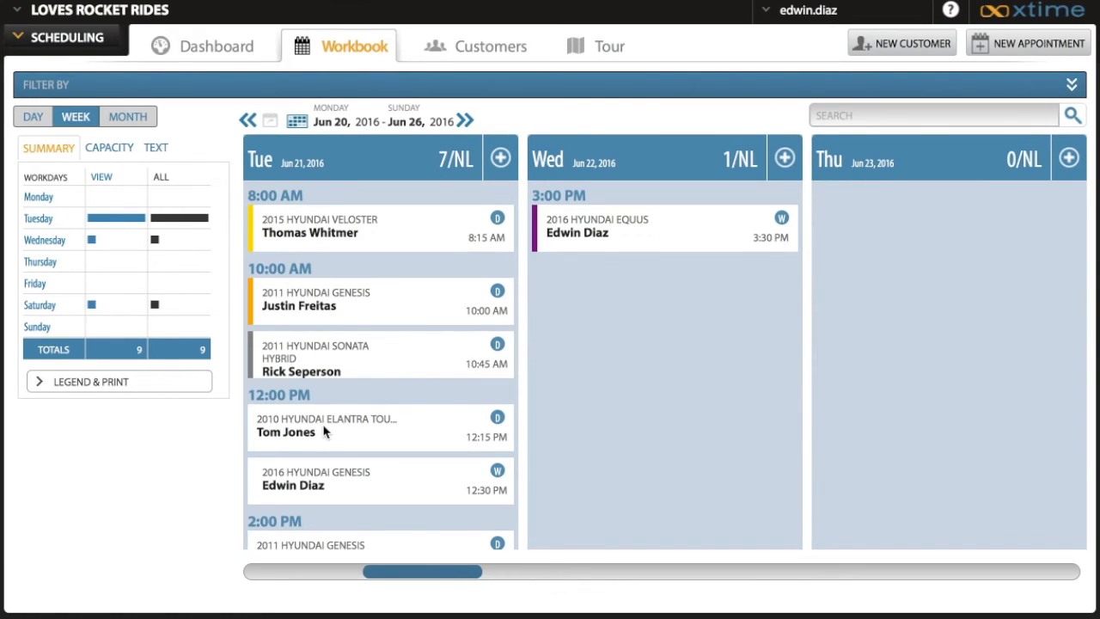
pyautogui.click(145, 217)
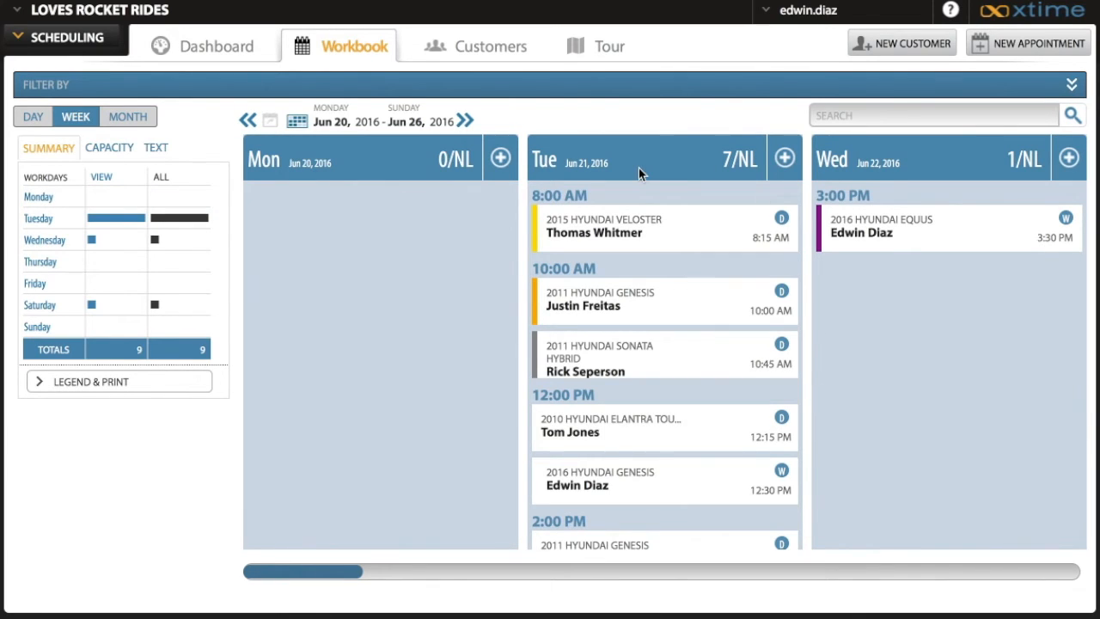
pyautogui.scroll(-2, 615, 442)
pyautogui.scroll(-4, 615, 443)
pyautogui.scroll(6, 615, 440)
# Switch the workbook to the month view and review its chart and all ten dimension gauges
pyautogui.click(128, 120)
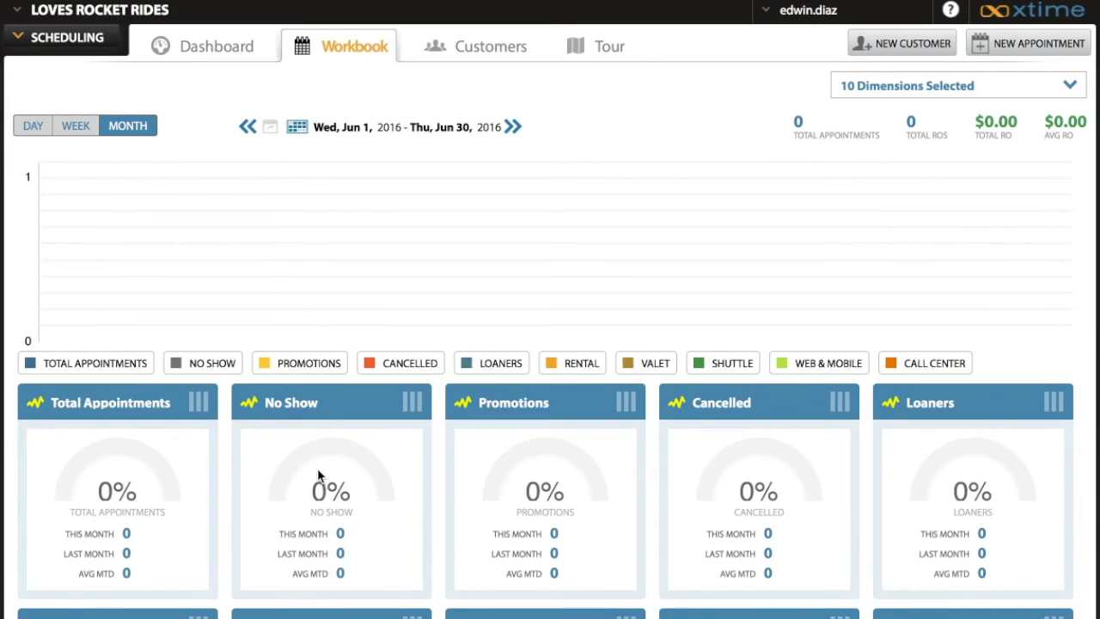
pyautogui.scroll(-5, 318, 458)
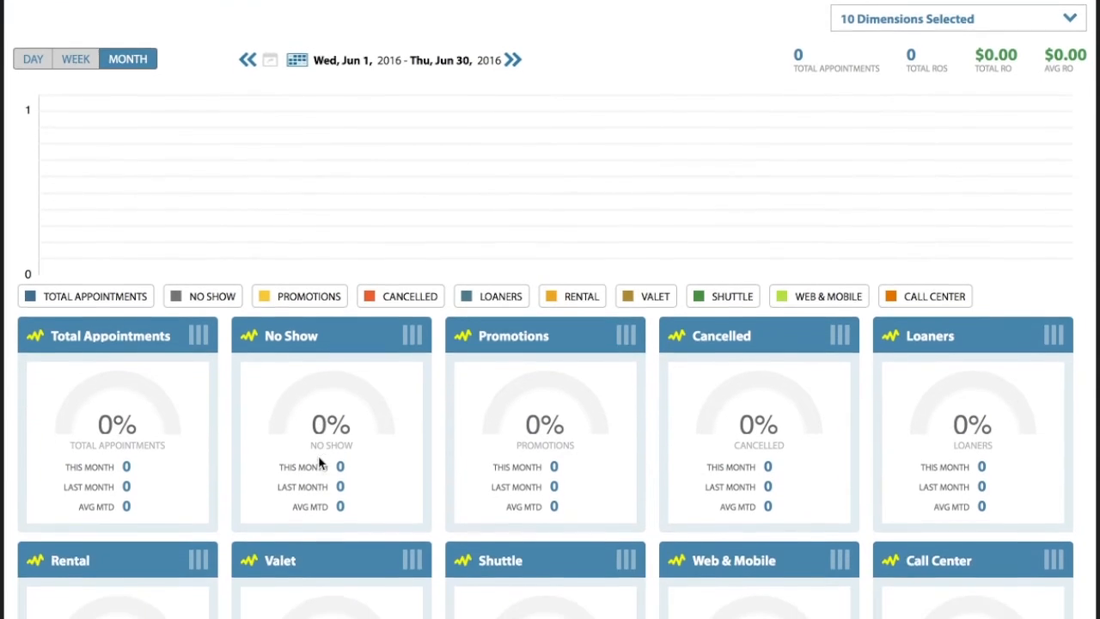
pyautogui.scroll(-1, 318, 464)
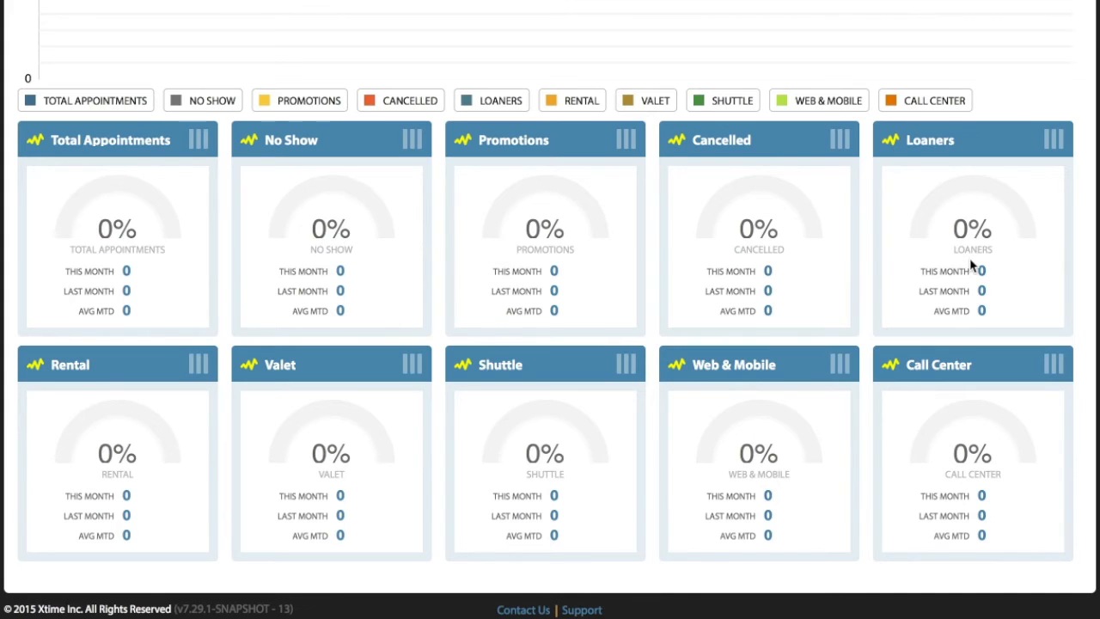
pyautogui.scroll(3, 971, 267)
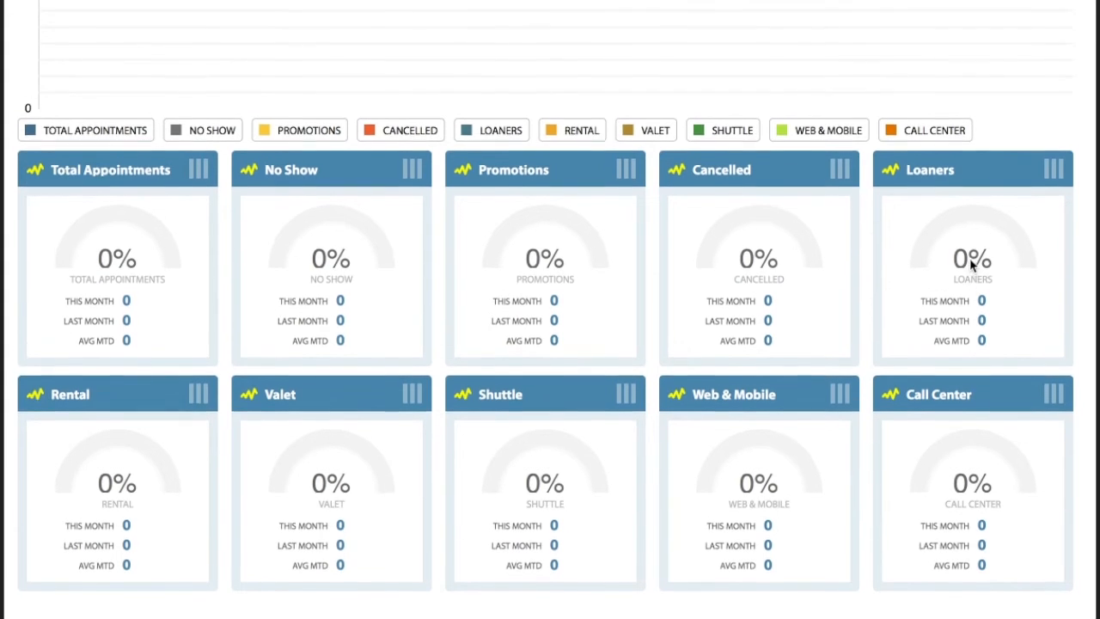
pyautogui.scroll(3, 971, 264)
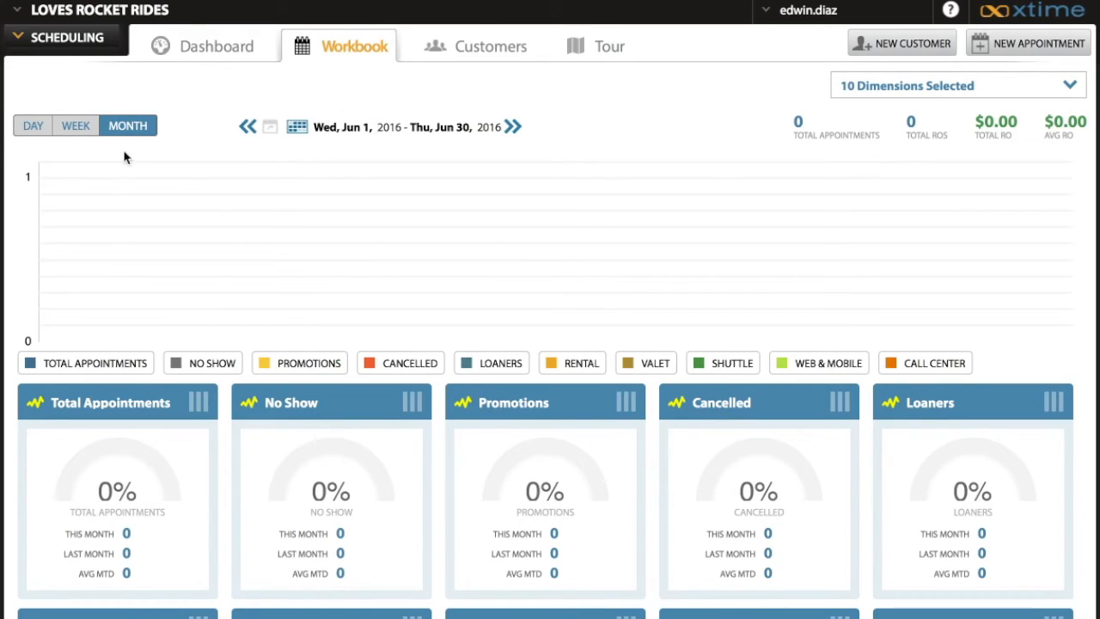
# Return the workbook to the day view and start making a new appointment
pyautogui.click(34, 129)
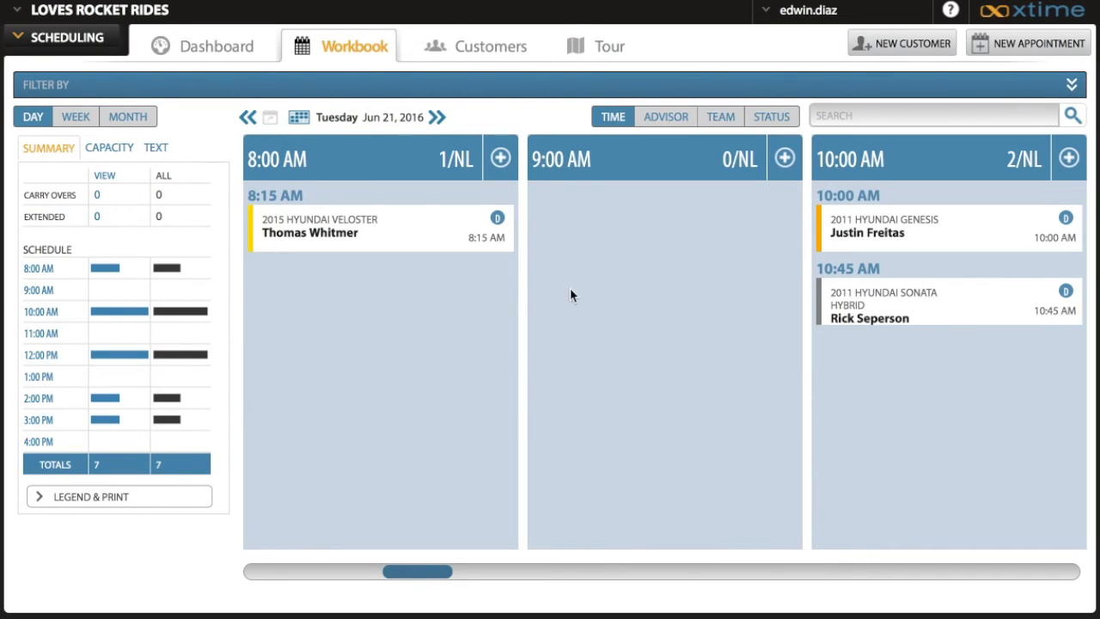
pyautogui.click(1028, 60)
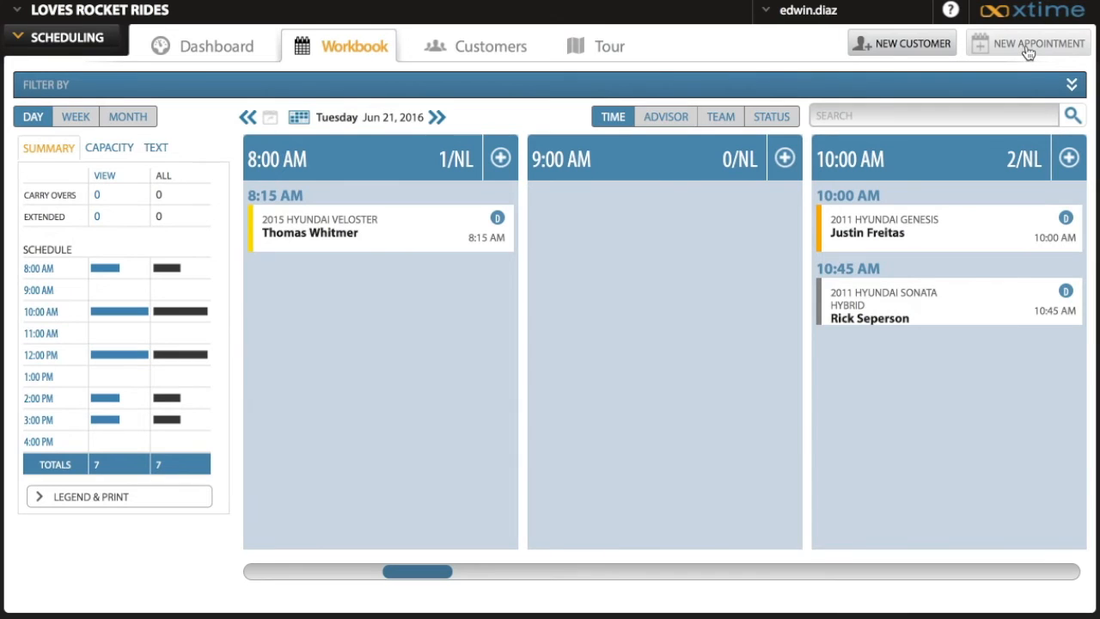
pyautogui.click(1027, 54)
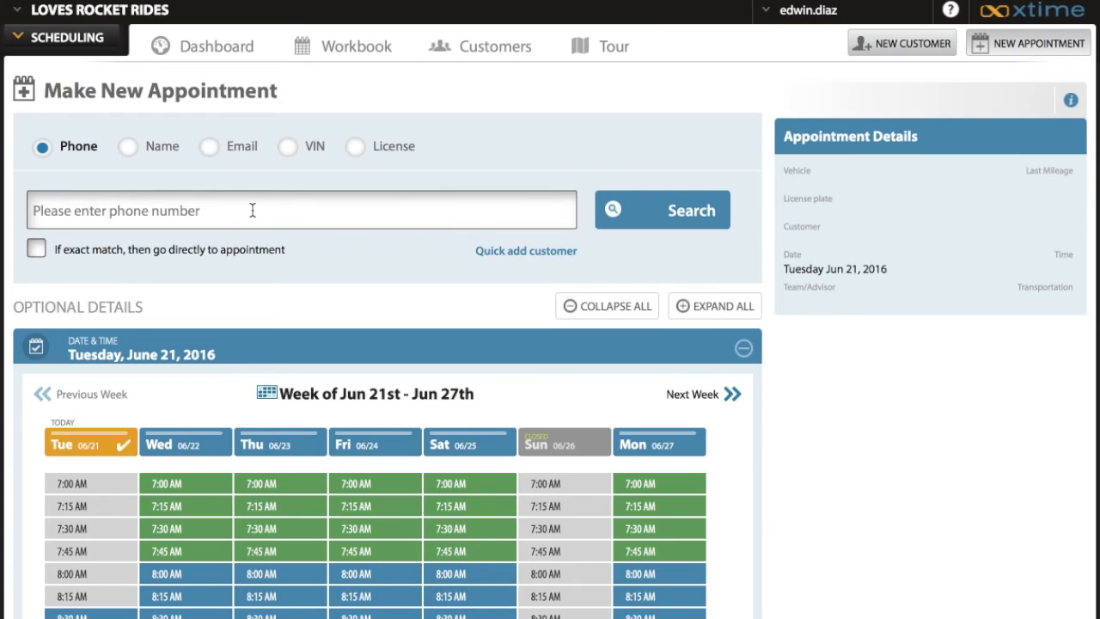
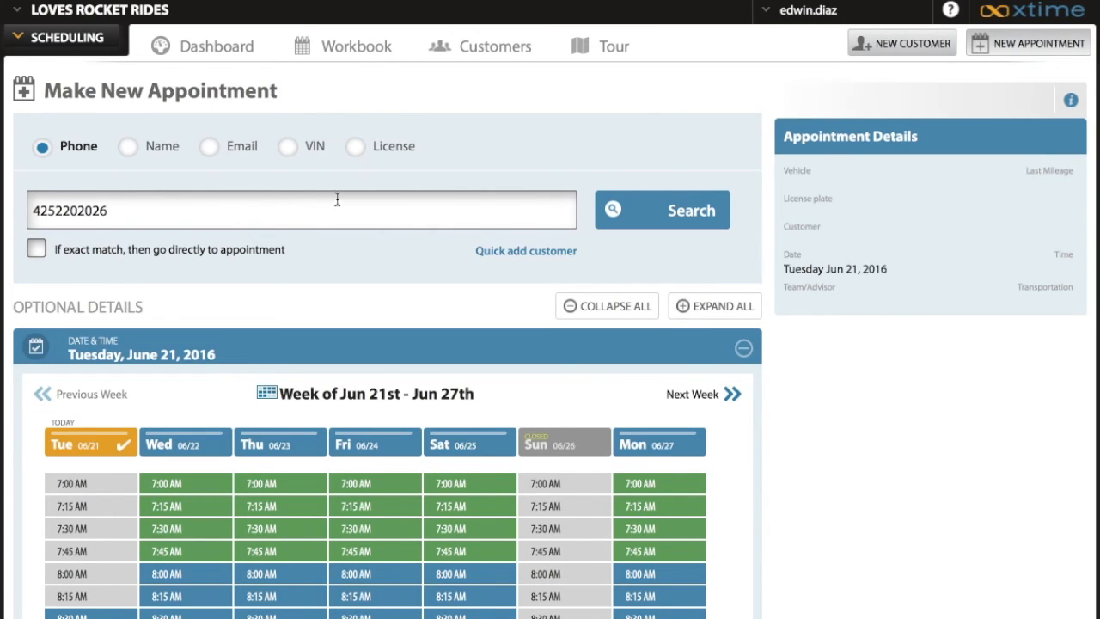
# Search for the customer by phone number and open the quick add customer form
pyautogui.click(692, 212)
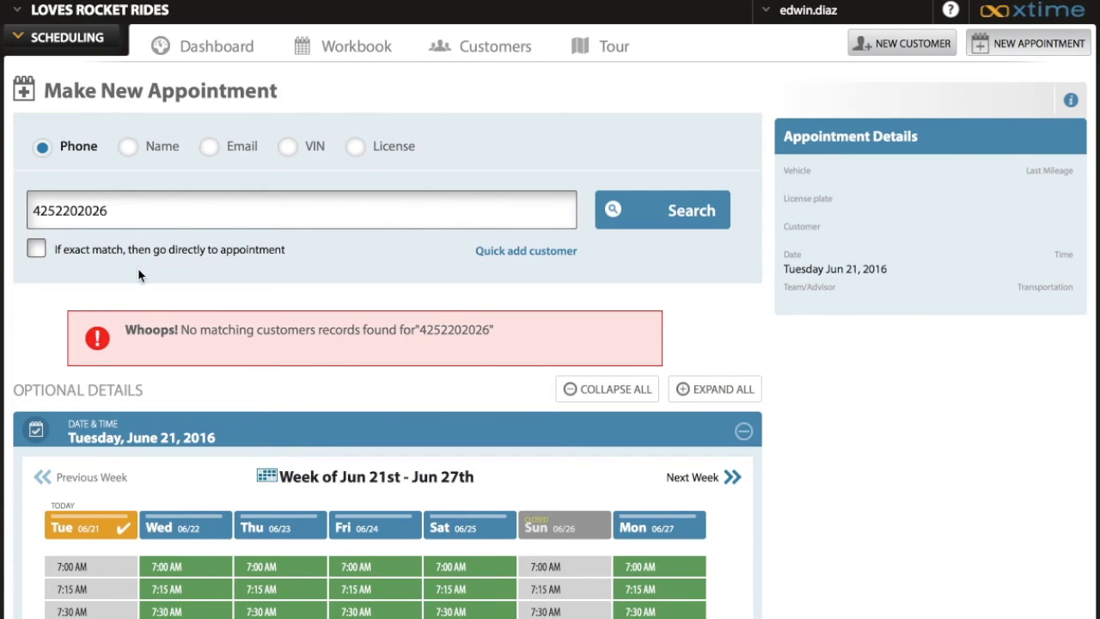
pyautogui.click(506, 251)
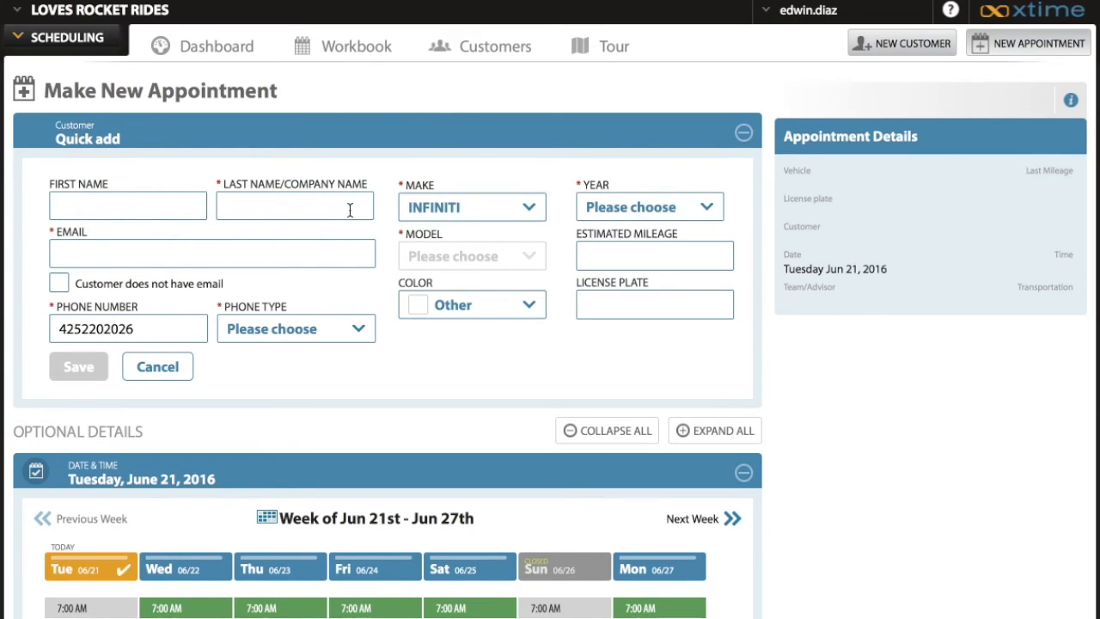
# Leave quick add without saving and look through the full new customer form's name, phone, address and vehicle sections
pyautogui.click(908, 53)
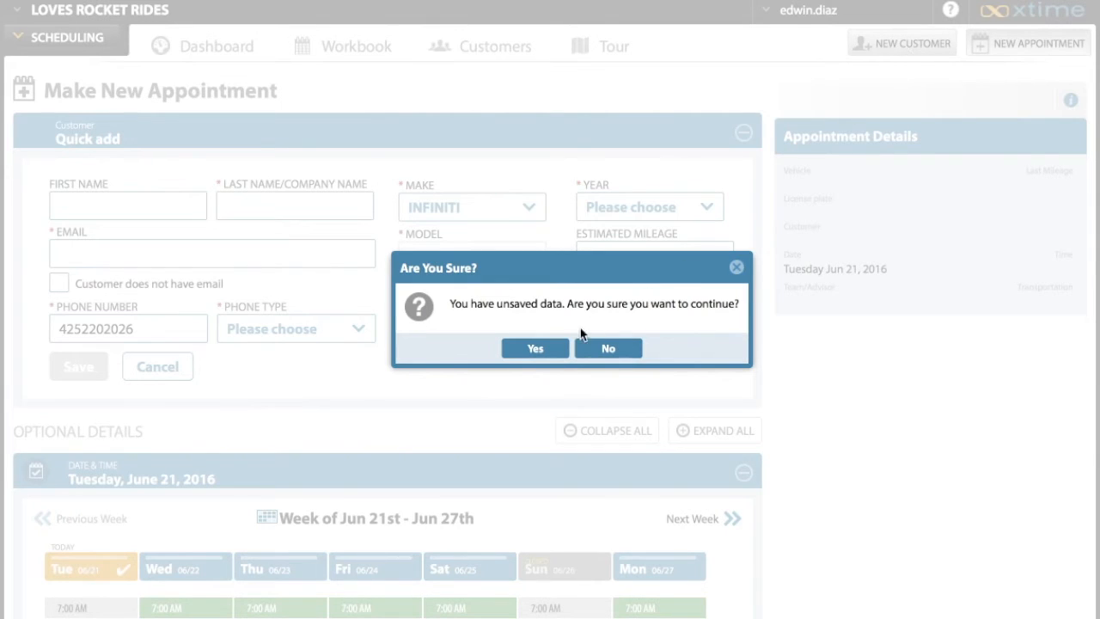
pyautogui.click(535, 348)
pyautogui.scroll(-3, 830, 406)
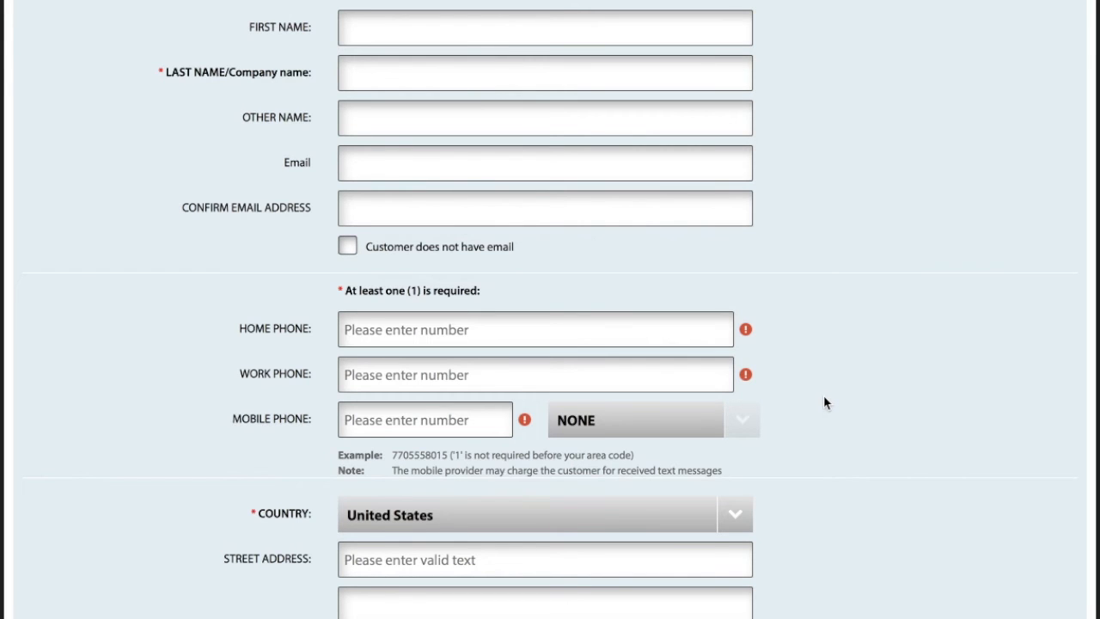
pyautogui.scroll(-3, 823, 402)
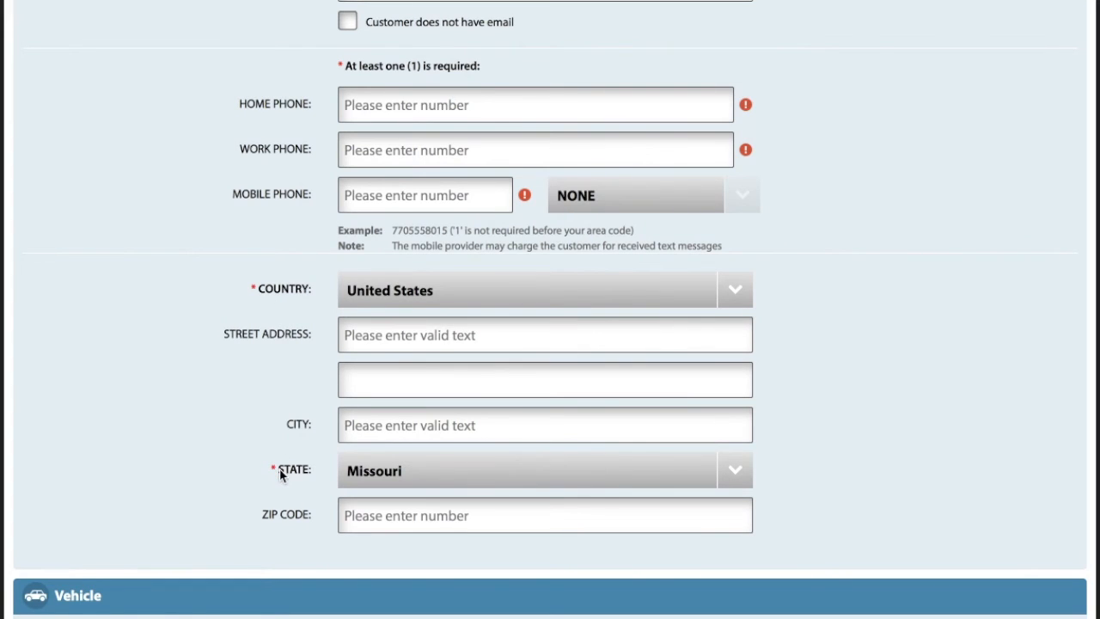
pyautogui.scroll(-1, 838, 360)
pyautogui.scroll(-2, 838, 359)
pyautogui.scroll(7, 837, 360)
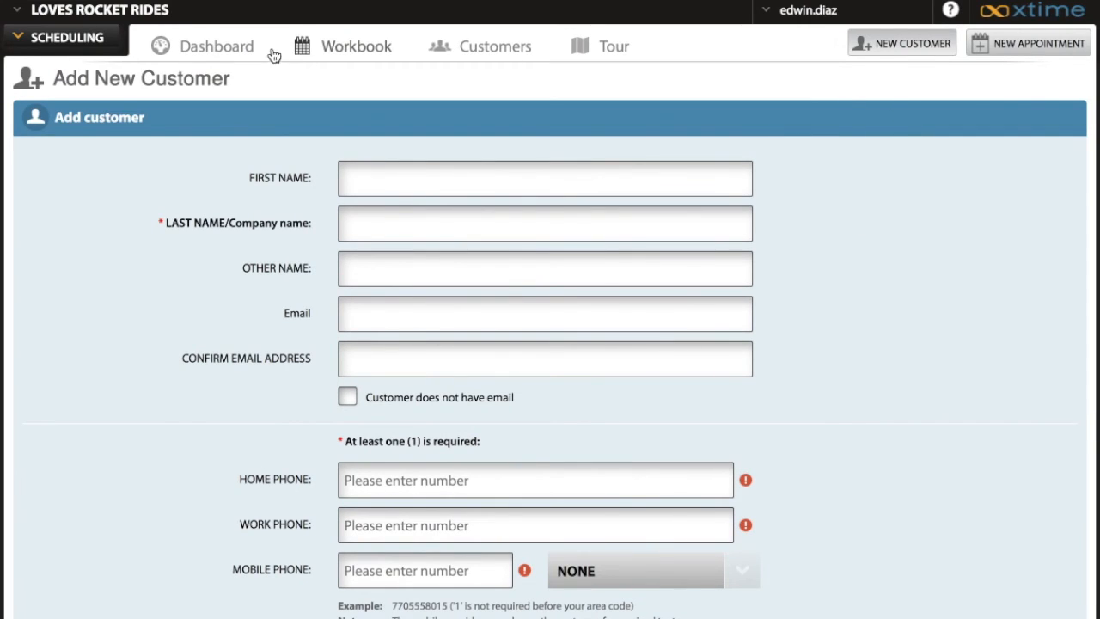
# Go back to making a new appointment, search by the customer's corrected phone number and review the matching vehicles
pyautogui.click(1022, 47)
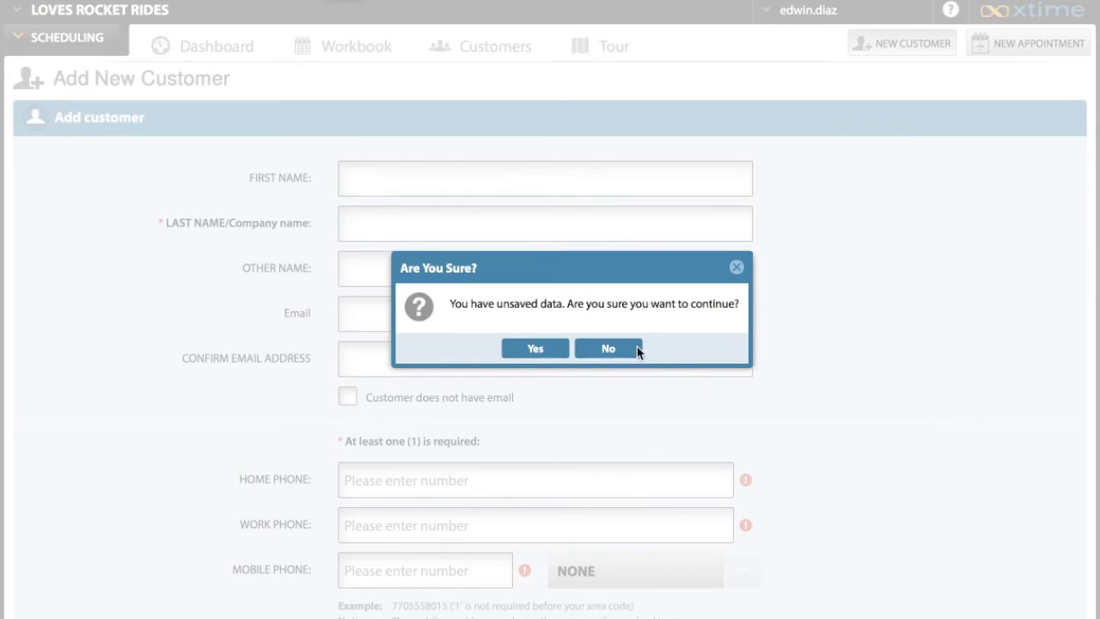
pyautogui.click(550, 346)
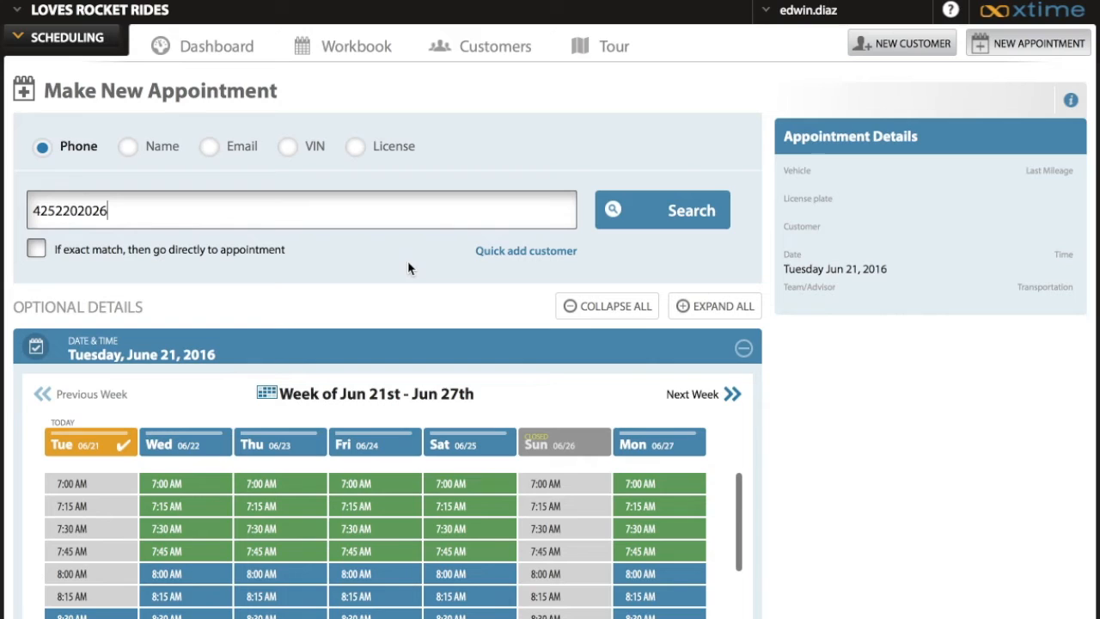
pyautogui.click(196, 215)
pyautogui.press('BackSpace')
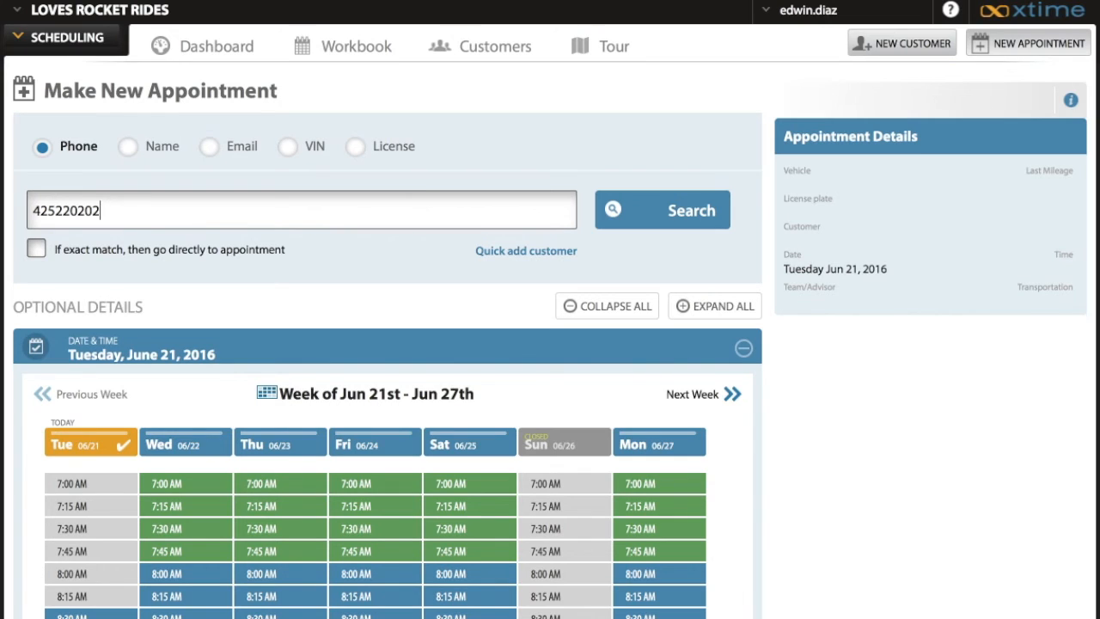
pyautogui.write('4')
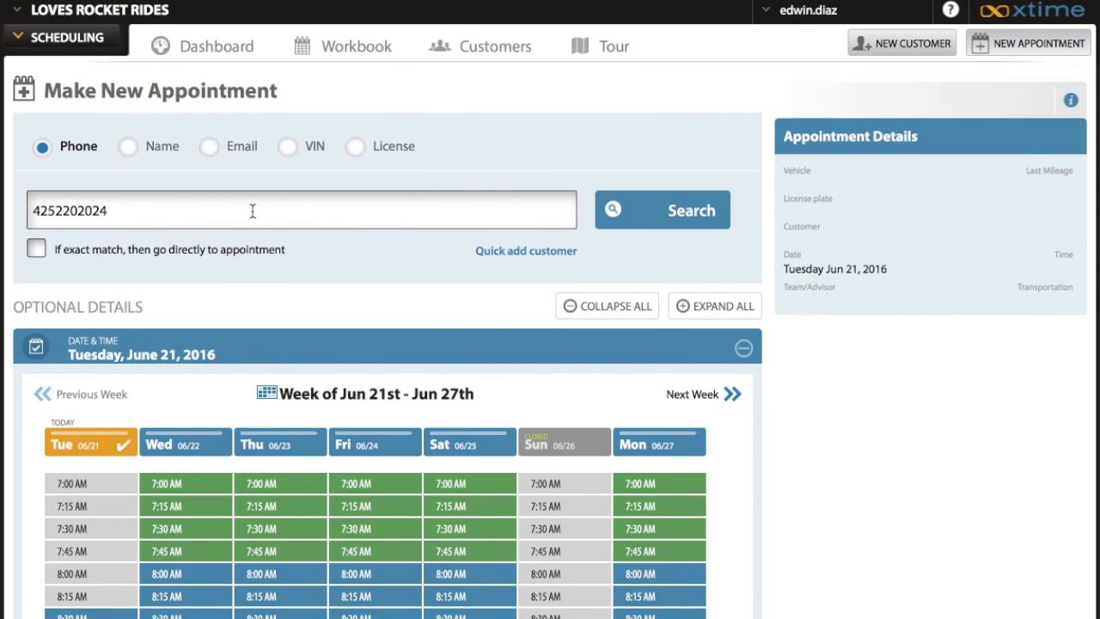
pyautogui.click(653, 211)
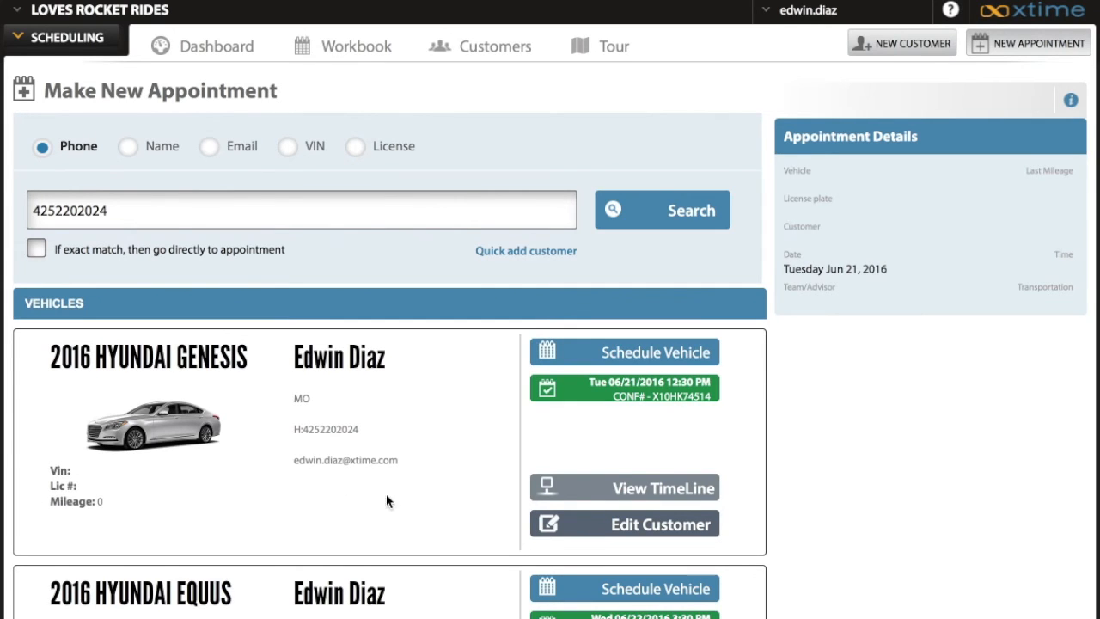
pyautogui.scroll(-3, 447, 507)
pyautogui.scroll(-1, 447, 507)
pyautogui.scroll(-1, 448, 507)
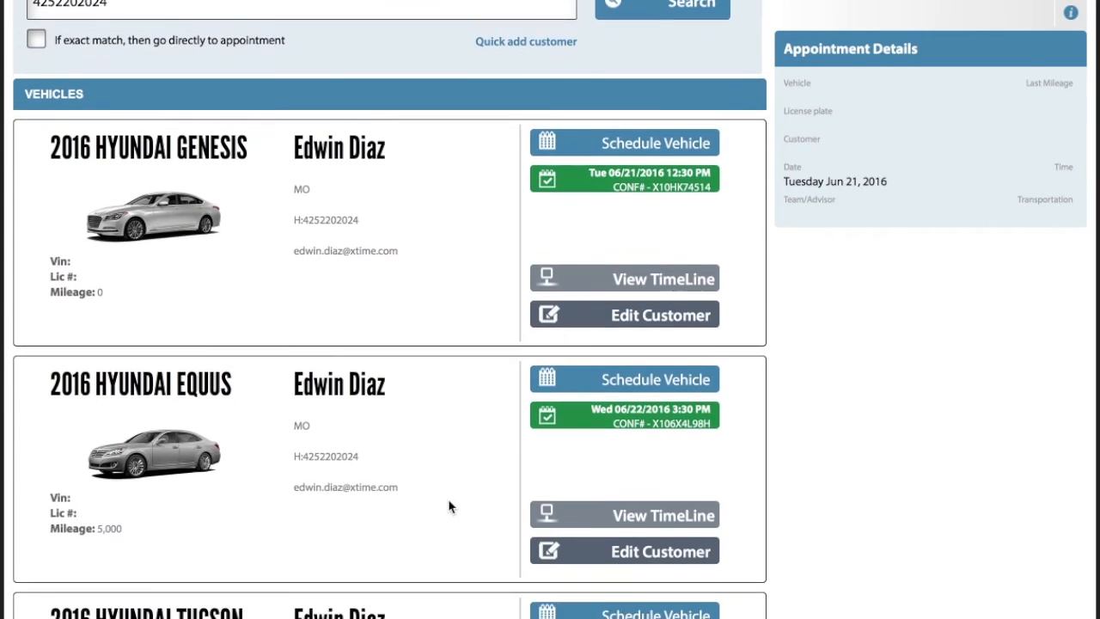
pyautogui.scroll(-3, 449, 507)
pyautogui.scroll(2, 449, 506)
pyautogui.scroll(5, 447, 507)
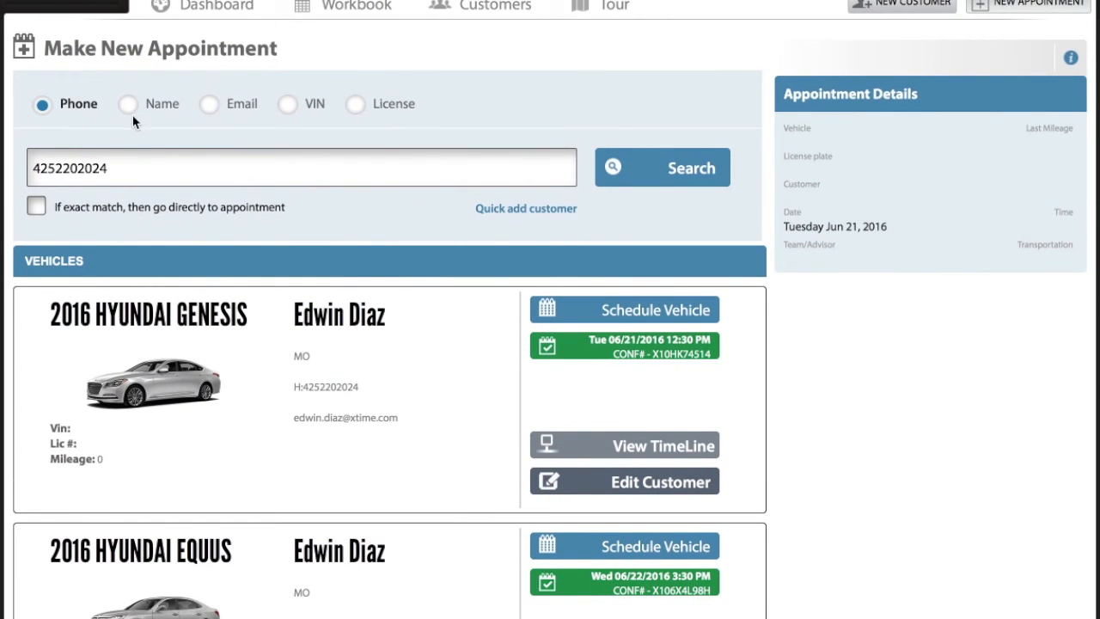
# Search by customer name instead, using the first name and a partial last name with the * wildcard, and review the vehicles
pyautogui.click(130, 115)
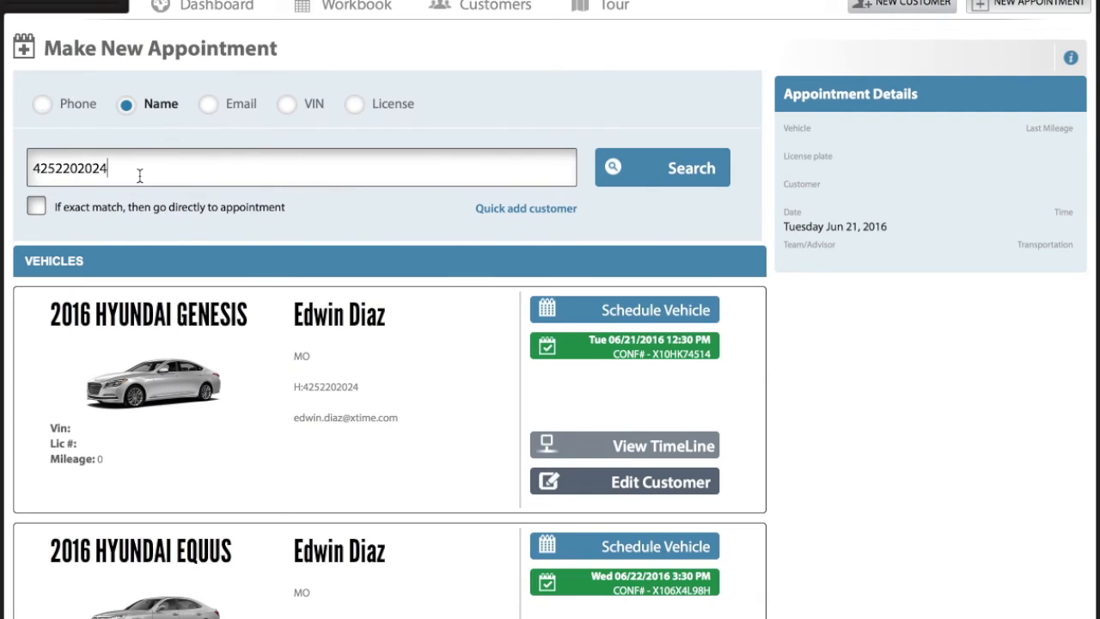
pyautogui.moveTo(140, 175); pyautogui.dragTo(10, 167)
pyautogui.write('edwin di')
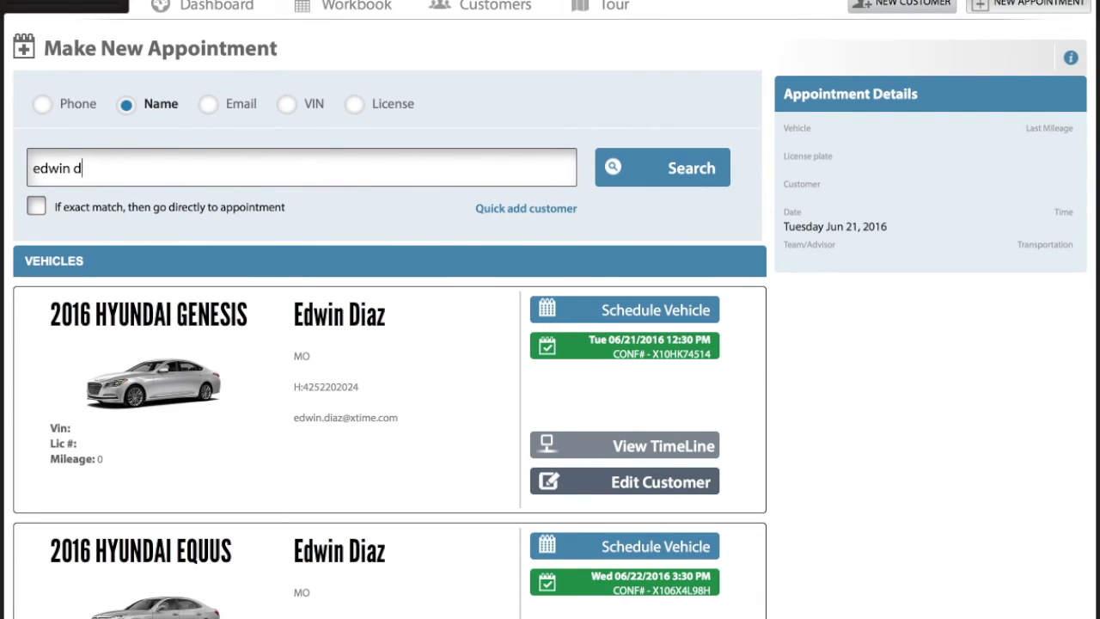
pyautogui.write('*')
pyautogui.press('Return')
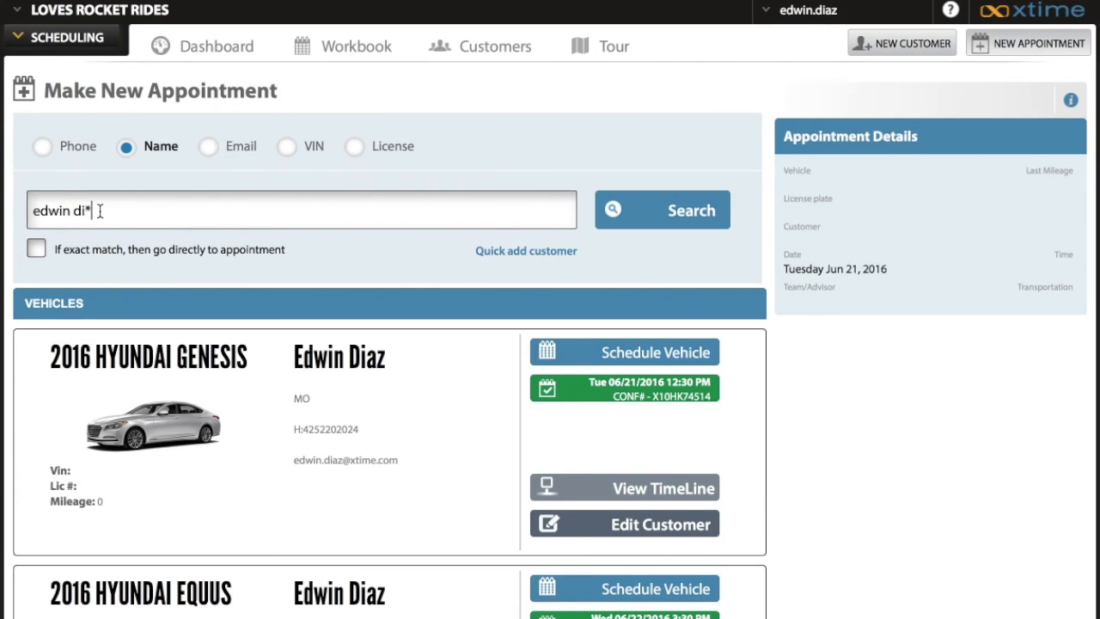
pyautogui.scroll(-5, 298, 325)
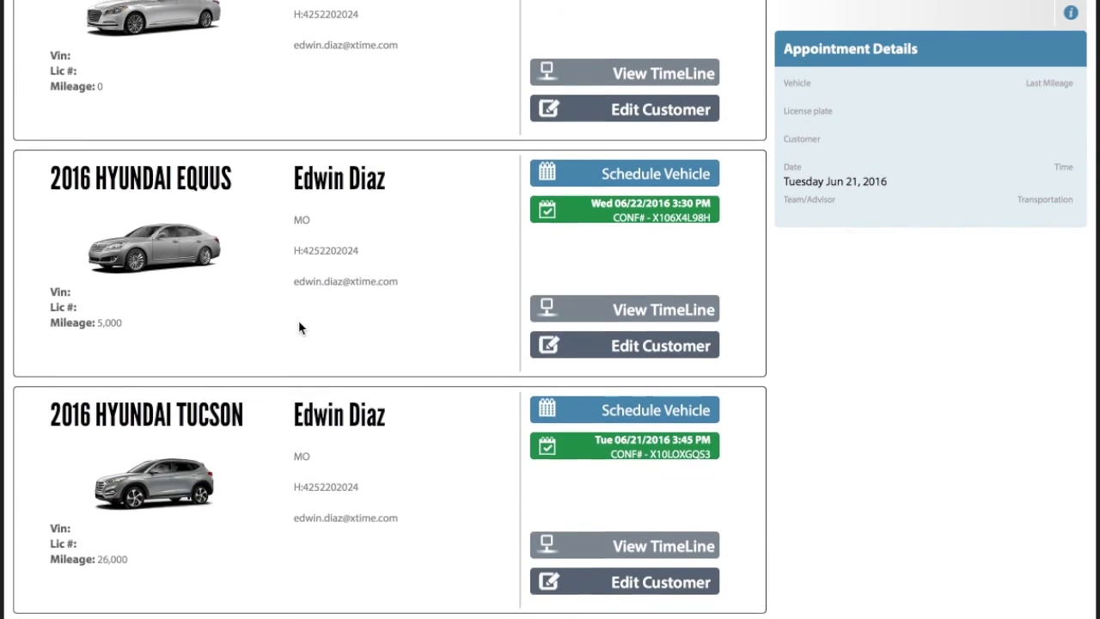
pyautogui.scroll(5, 299, 324)
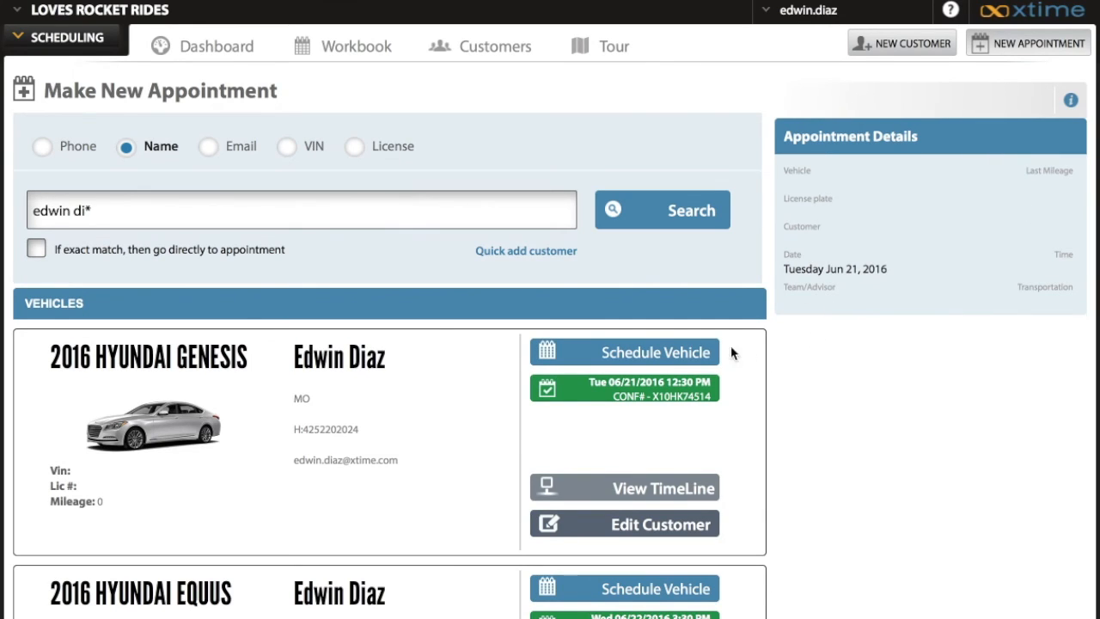
# Start scheduling the 2016 Hyundai Genesis, but leave that booking to view its existing appointment of June 28, 2016 at 8:30 AM
pyautogui.click(640, 354)
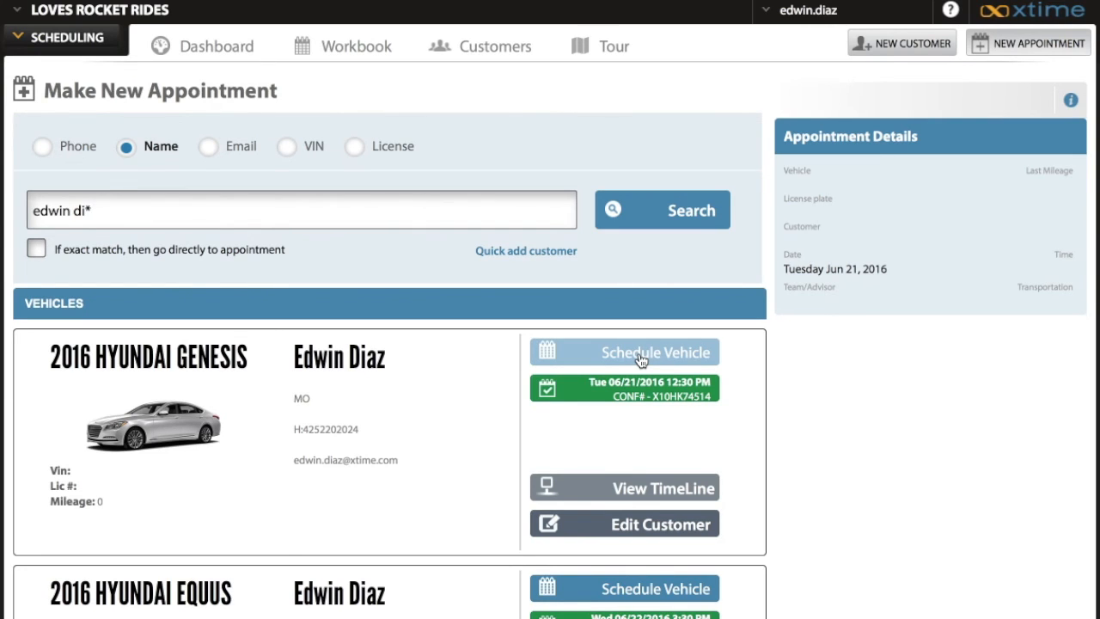
pyautogui.click(639, 355)
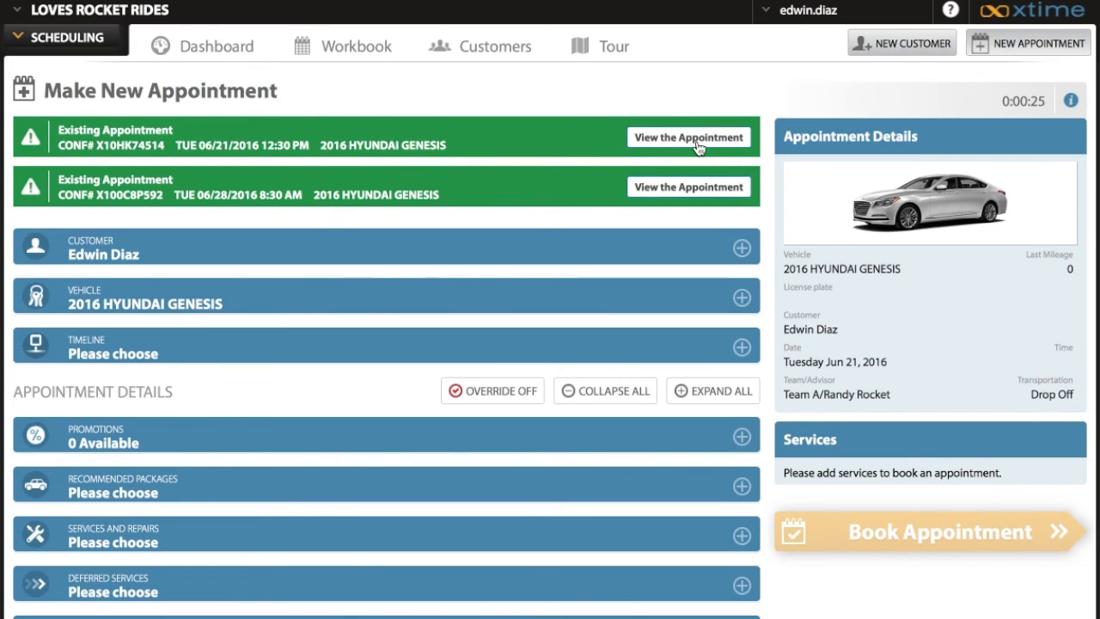
pyautogui.click(688, 190)
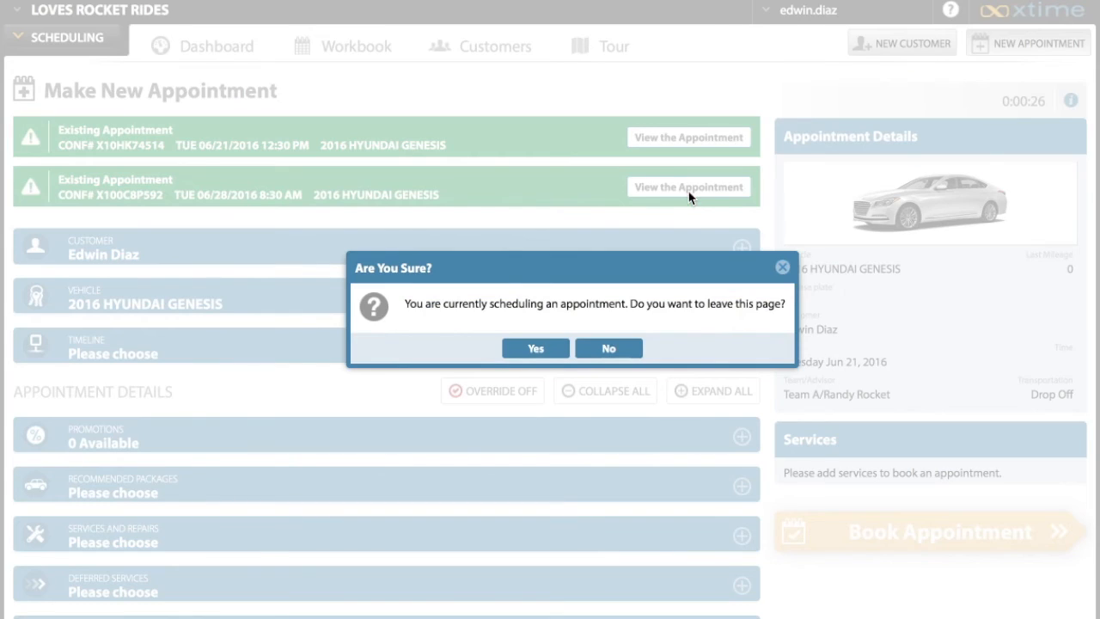
pyautogui.click(531, 352)
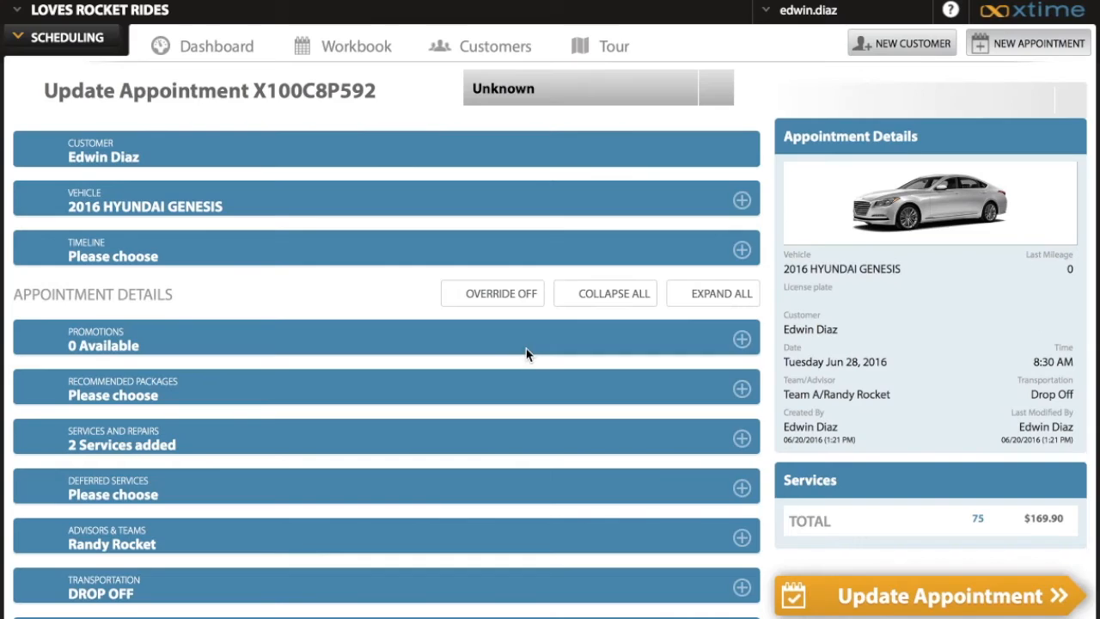
# Add the 2 Wheel Alignment service to the appointment under Services and Repairs
pyautogui.scroll(-1, 528, 356)
pyautogui.scroll(-1, 528, 356)
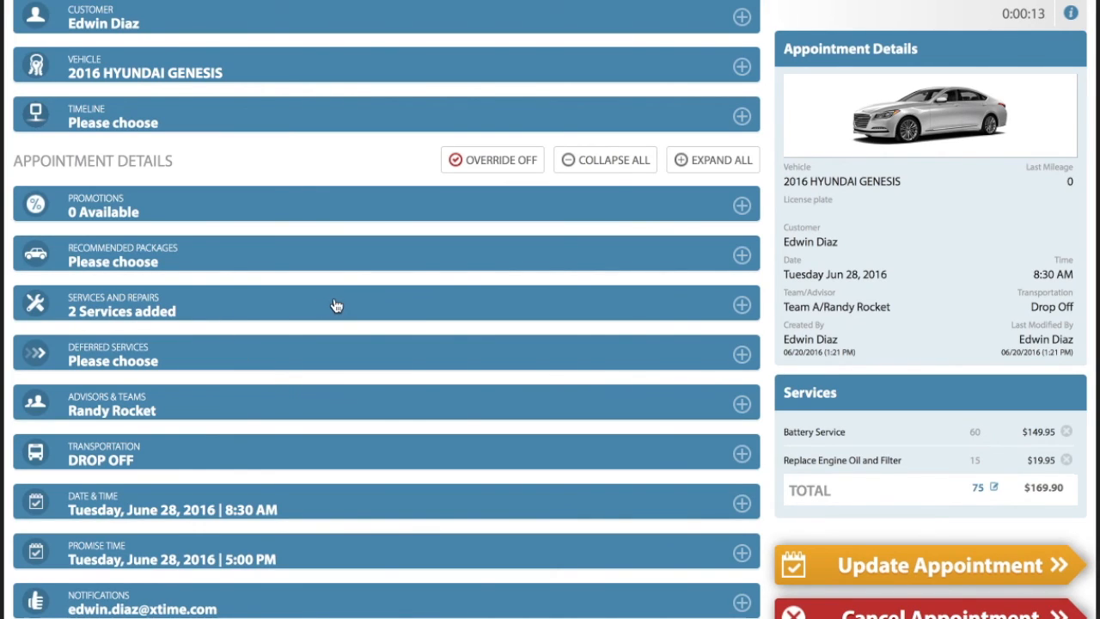
pyautogui.click(268, 313)
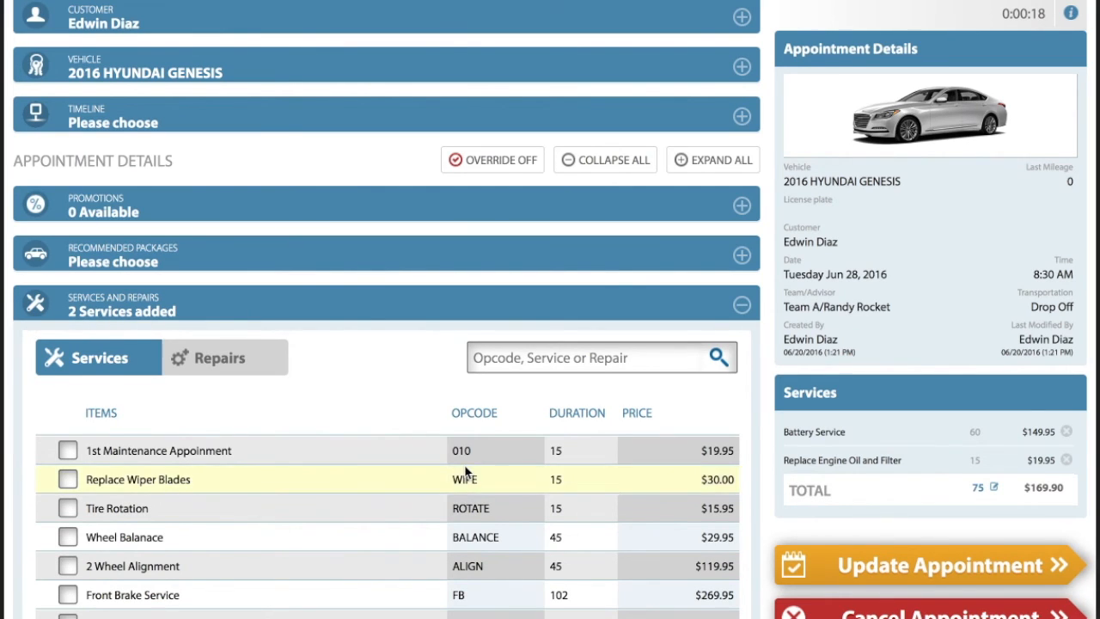
pyautogui.scroll(-3, 465, 471)
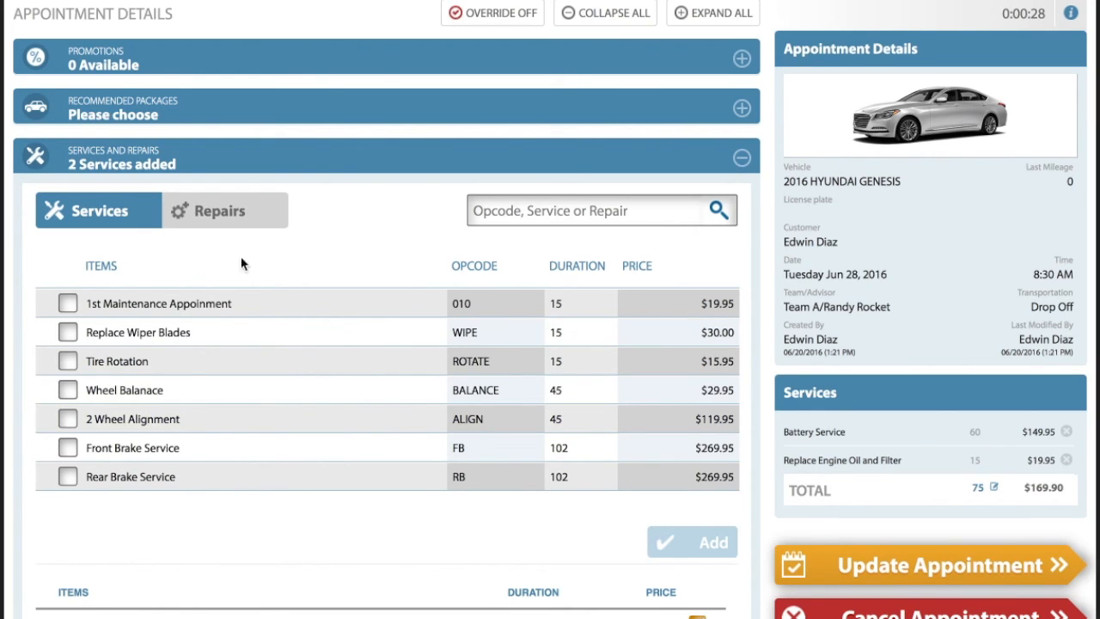
pyautogui.click(68, 421)
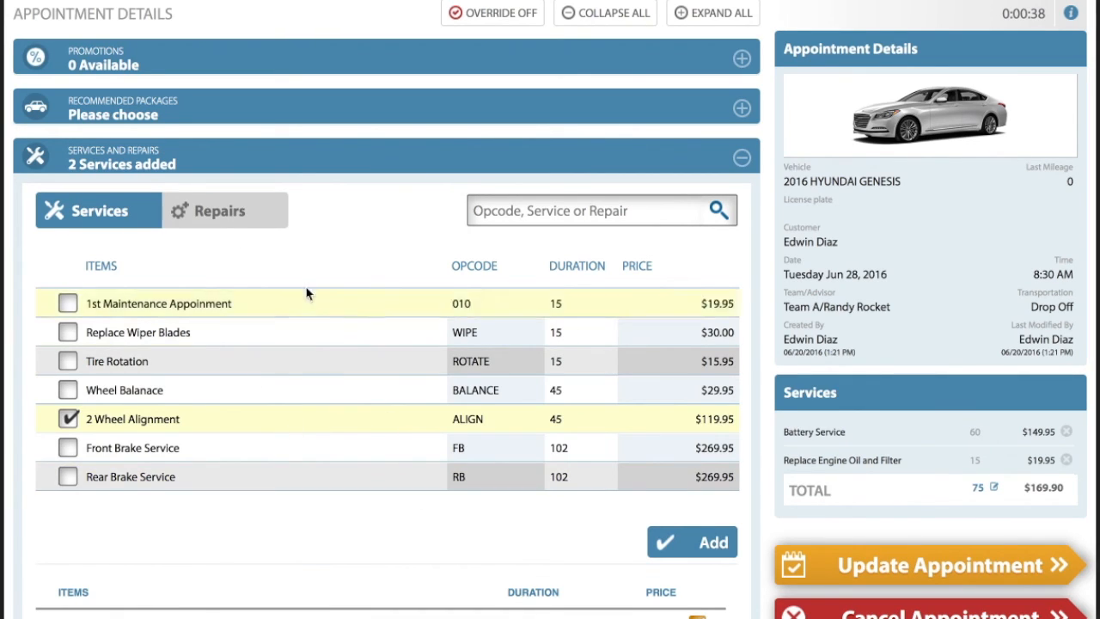
pyautogui.click(717, 541)
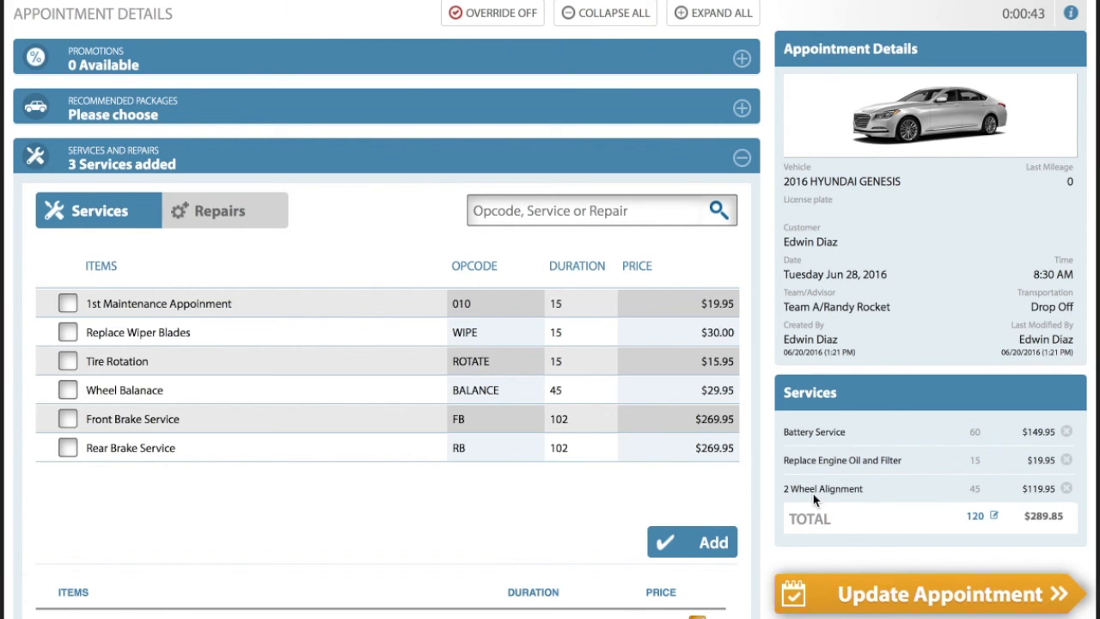
# Add the Brake System Diagnosis repair with the comment "Test Appointment" and submit the updated appointment
pyautogui.click(226, 213)
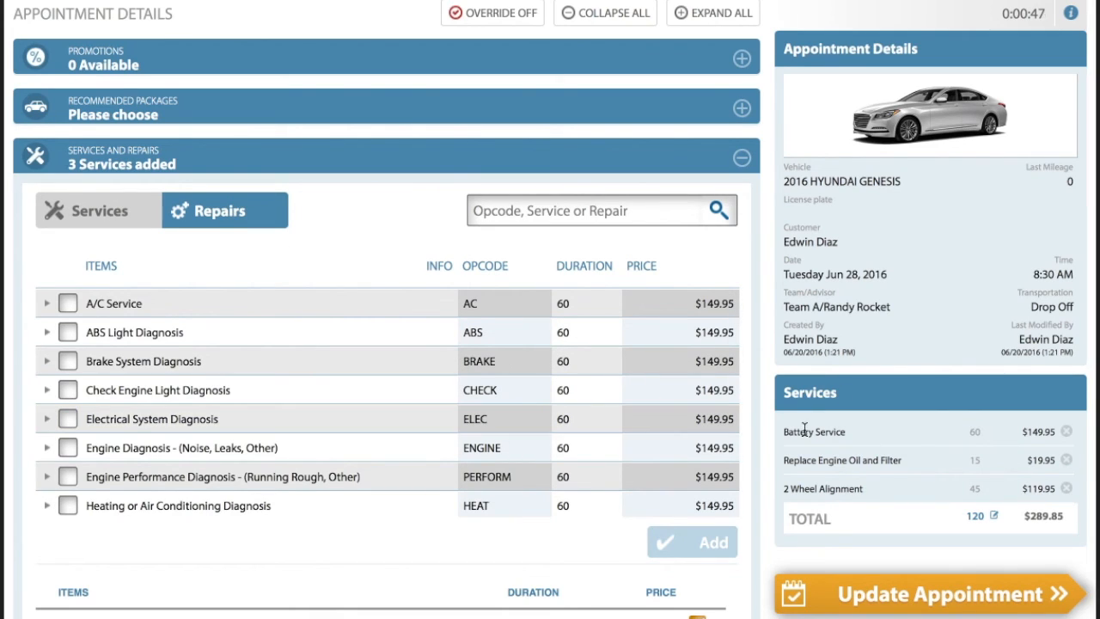
pyautogui.click(68, 362)
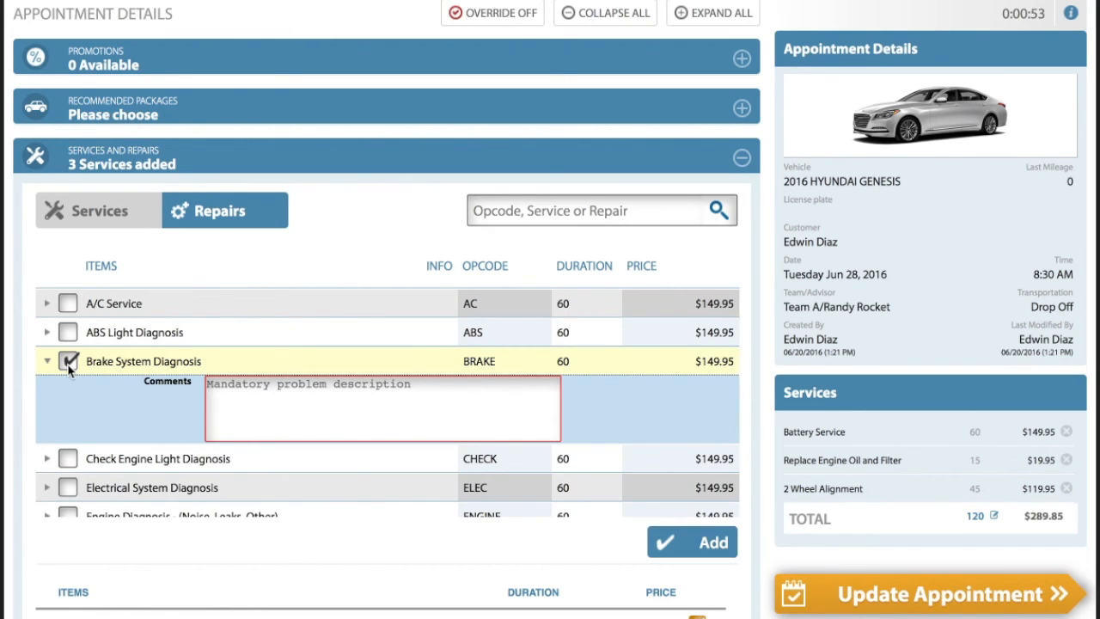
pyautogui.click(265, 409)
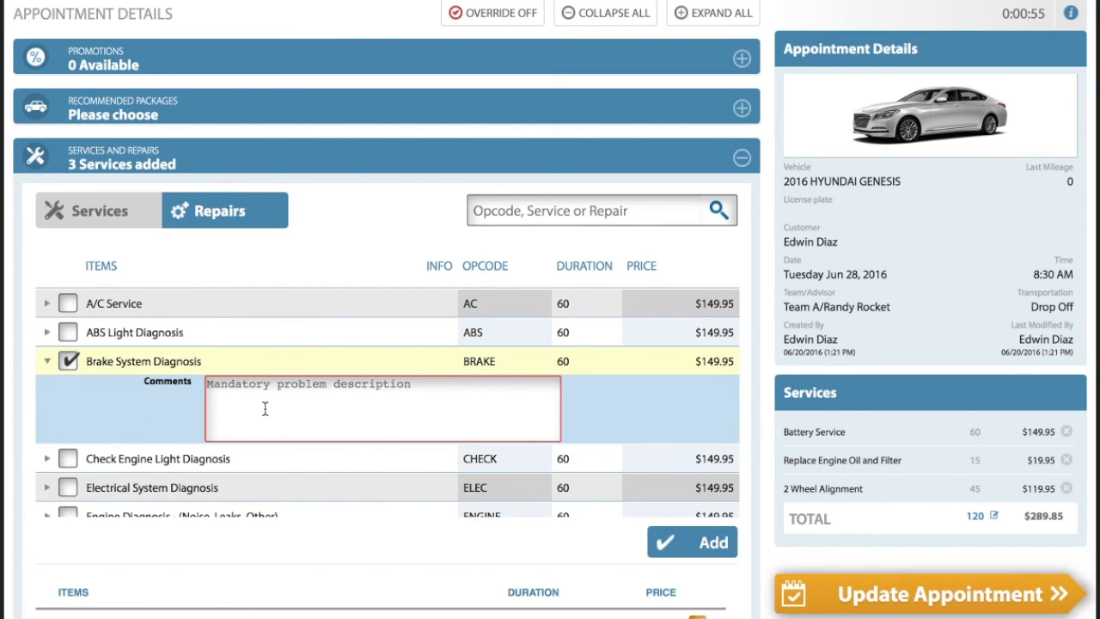
pyautogui.write('Test Appointment')
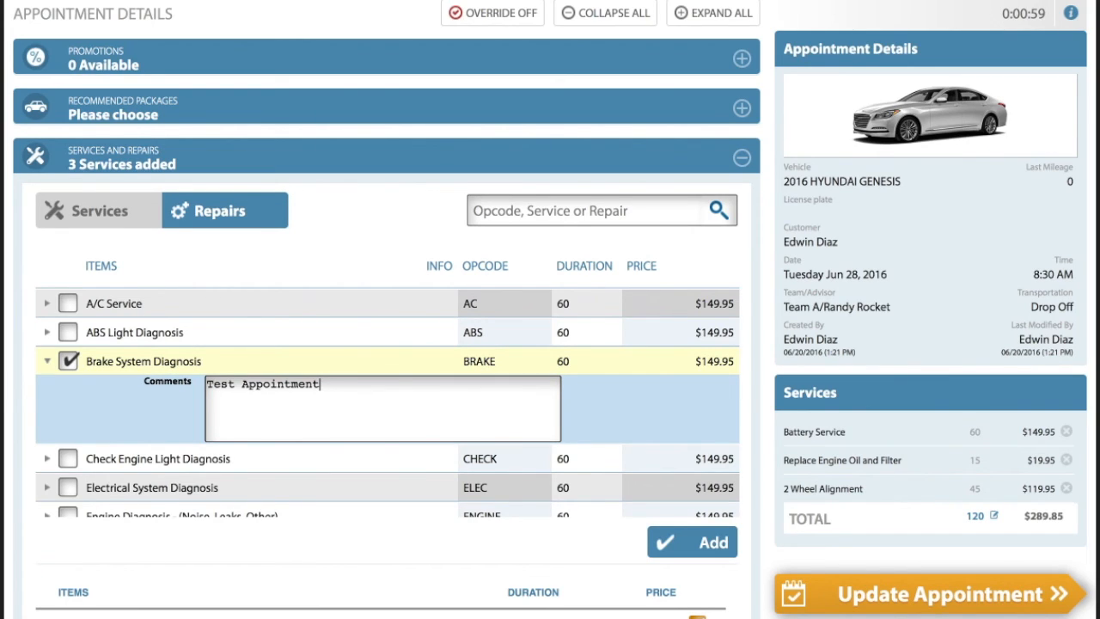
pyautogui.click(703, 545)
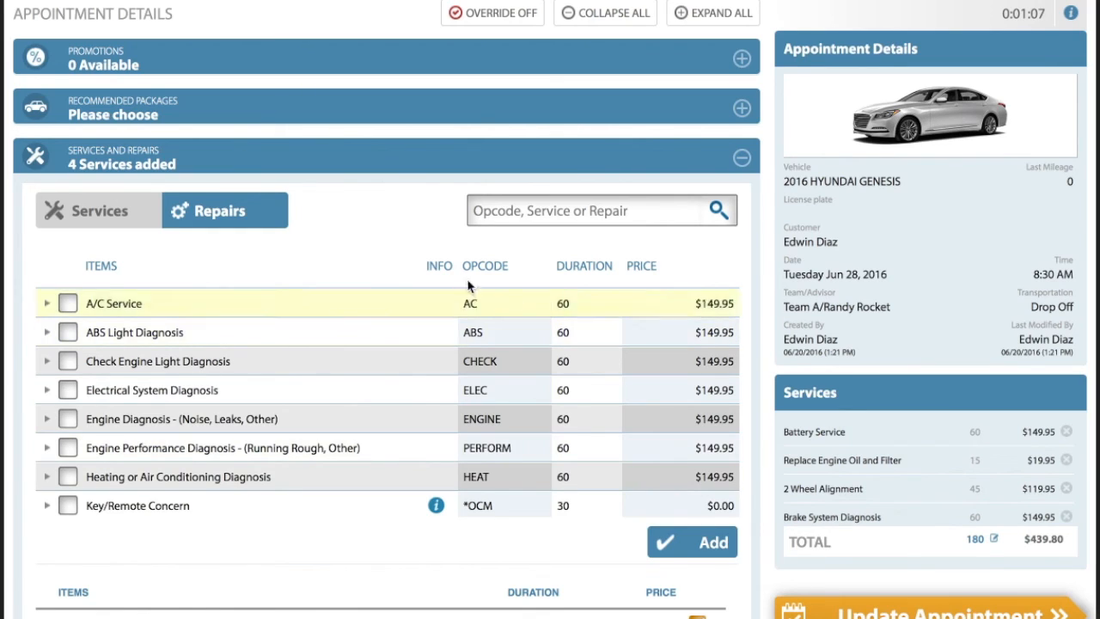
pyautogui.click(343, 165)
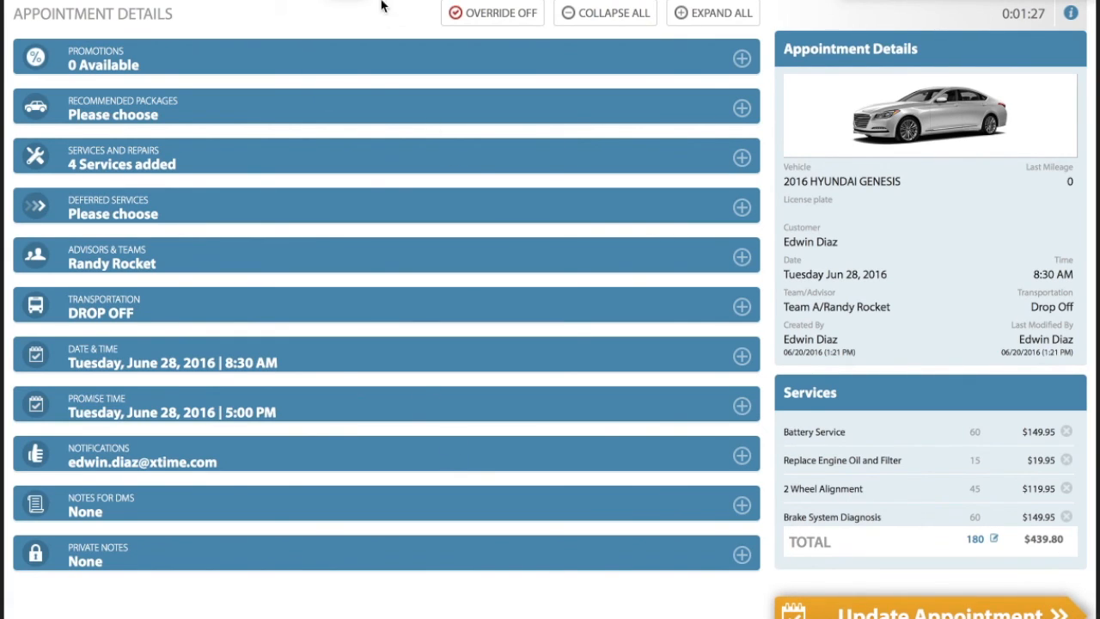
pyautogui.click(926, 615)
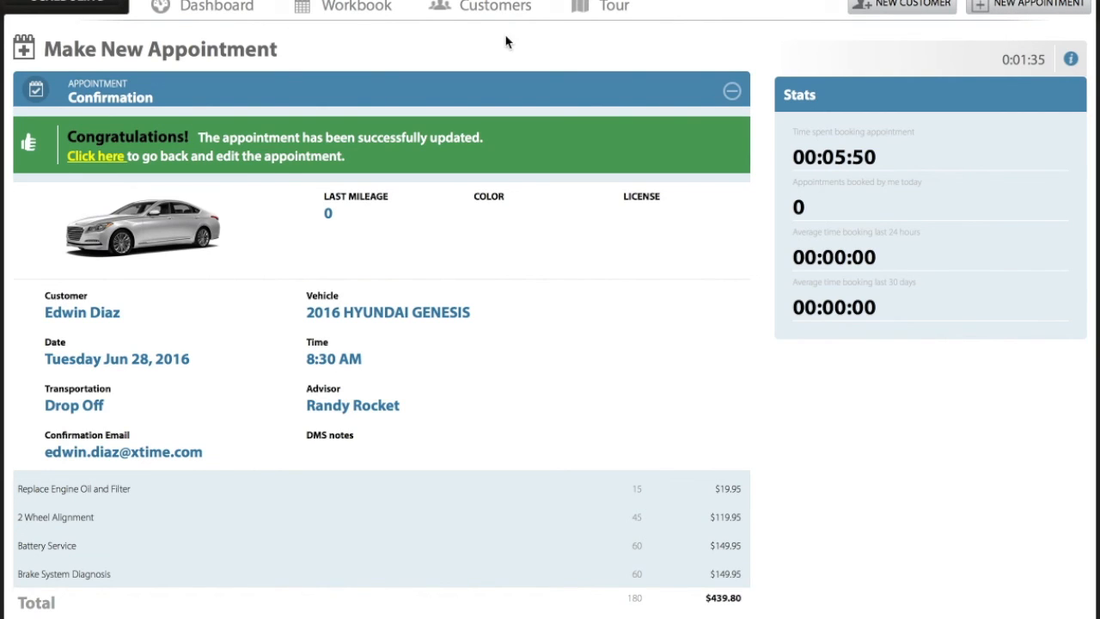
# Show the Workbook's day schedule for Wednesday, June 22, 2016 and bring its 3:00 PM slot into view
pyautogui.click(358, 10)
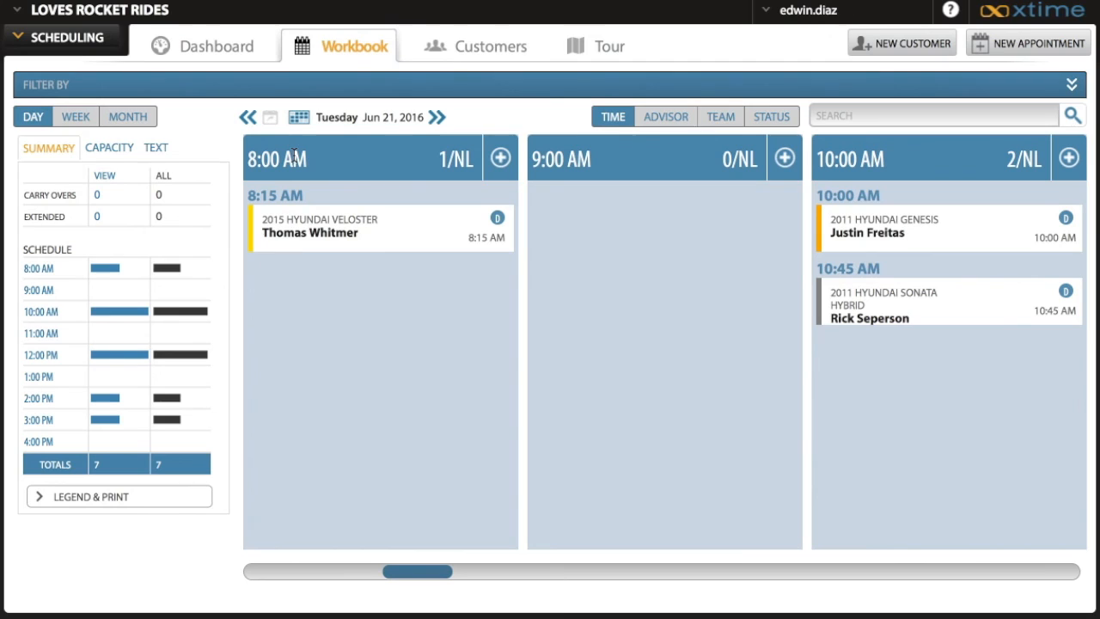
pyautogui.click(437, 121)
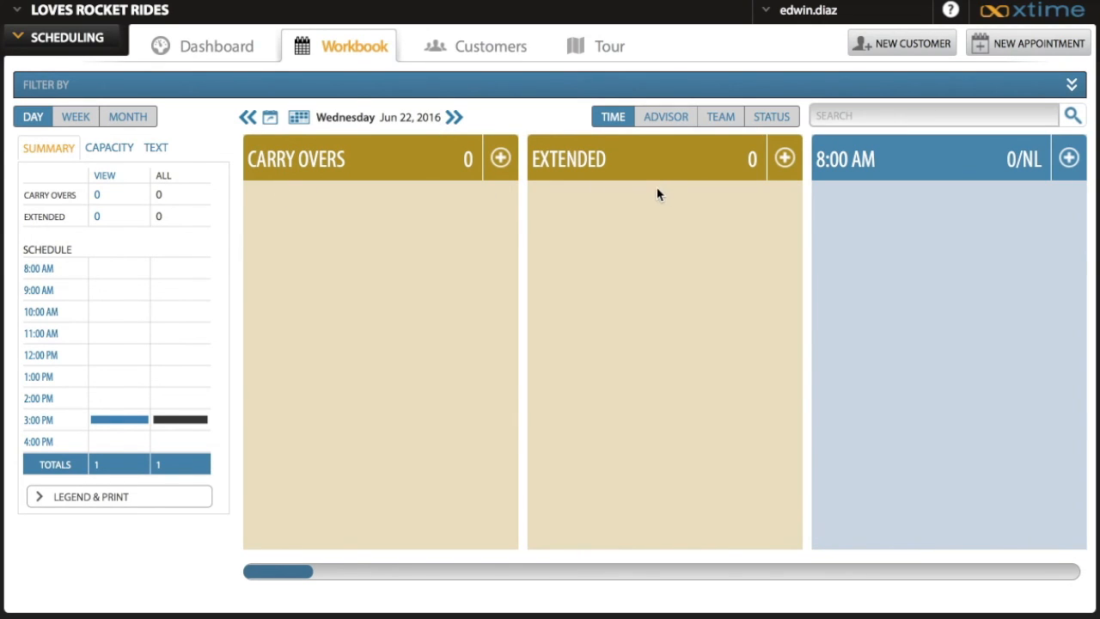
pyautogui.click(77, 414)
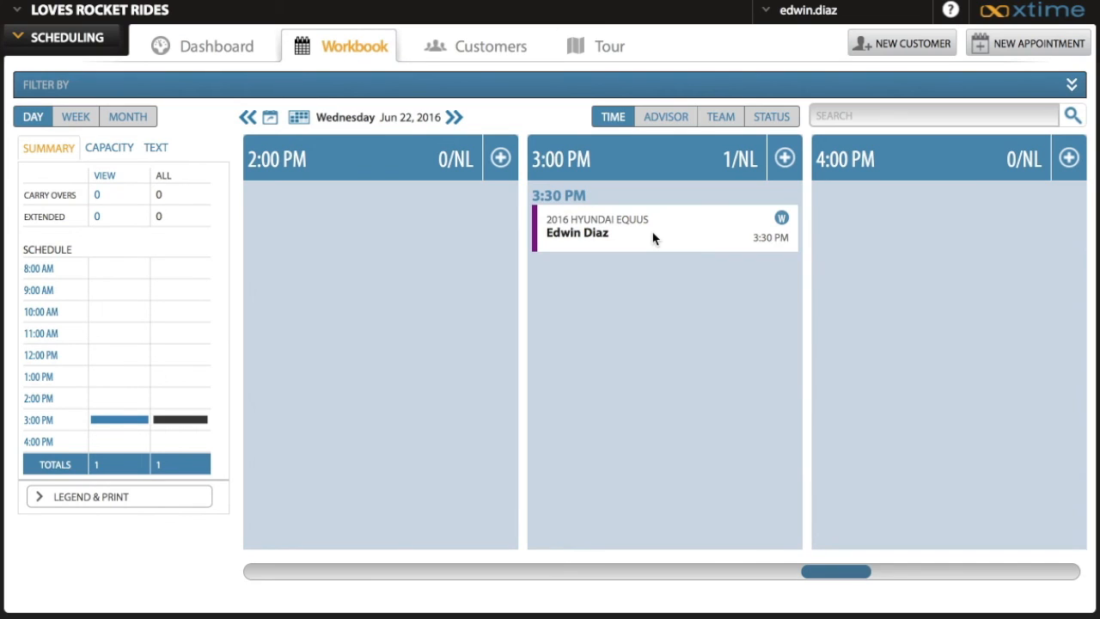
# Switch the Workbook to the weekly schedule, browse back to the week of June 6, 2016, and return to the current week
pyautogui.click(75, 117)
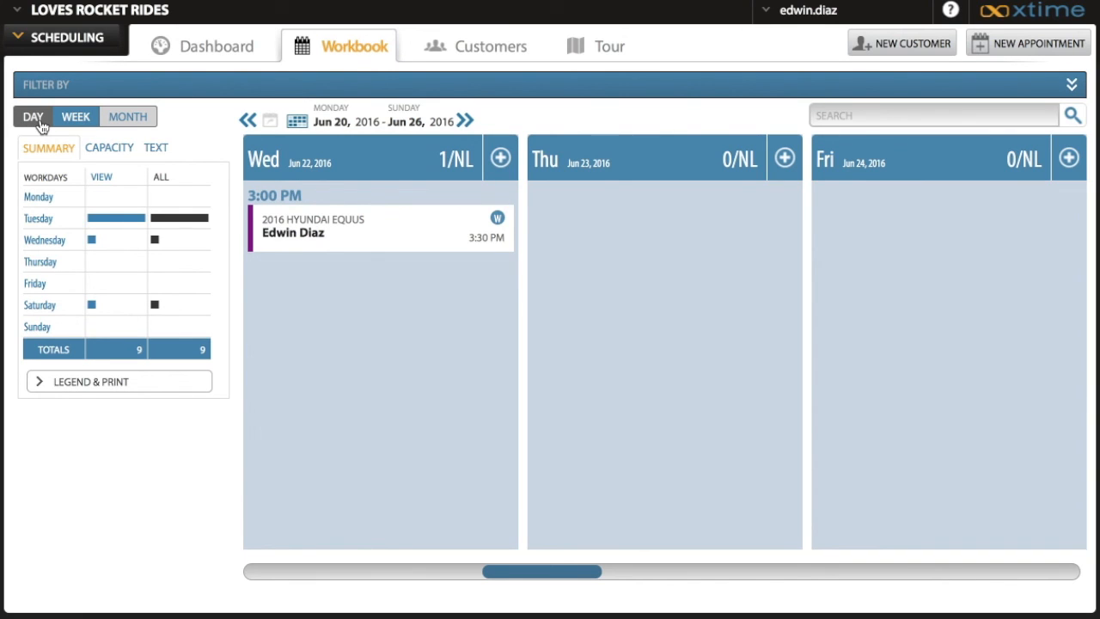
pyautogui.click(247, 121)
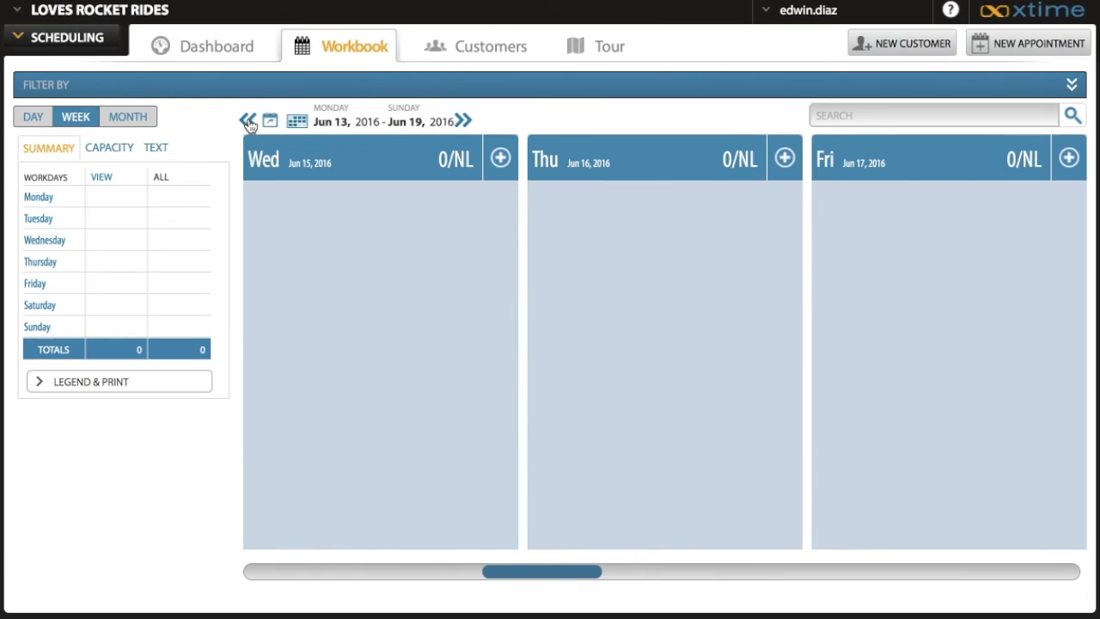
pyautogui.click(248, 122)
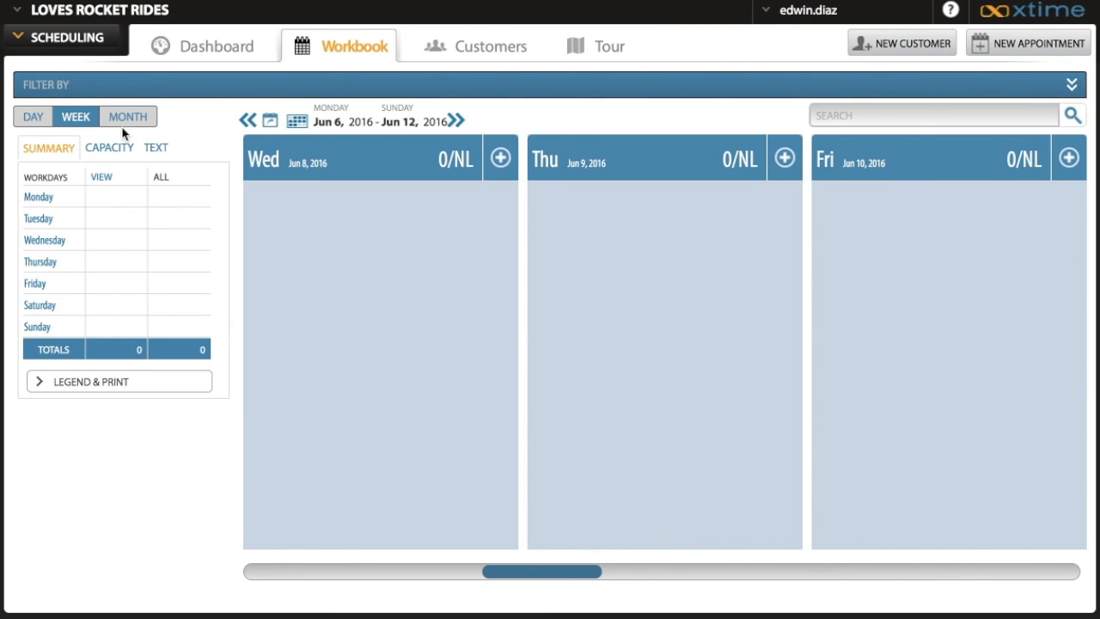
pyautogui.click(272, 123)
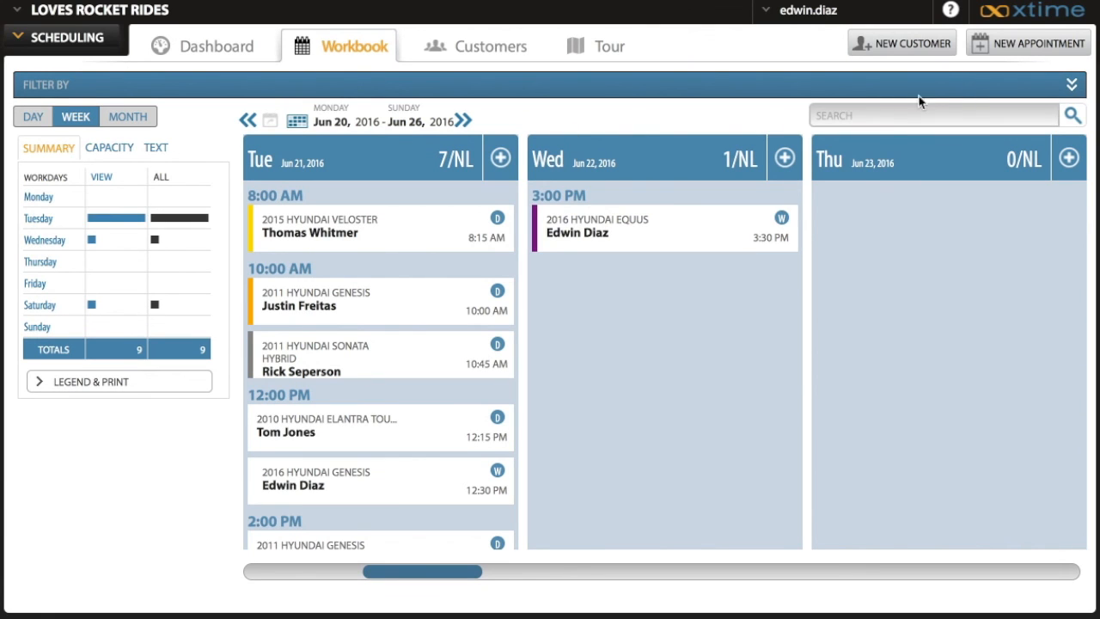
# Filter the Workbook's weekly schedule to appointments from the Web and Mobile channel
pyautogui.click(1072, 87)
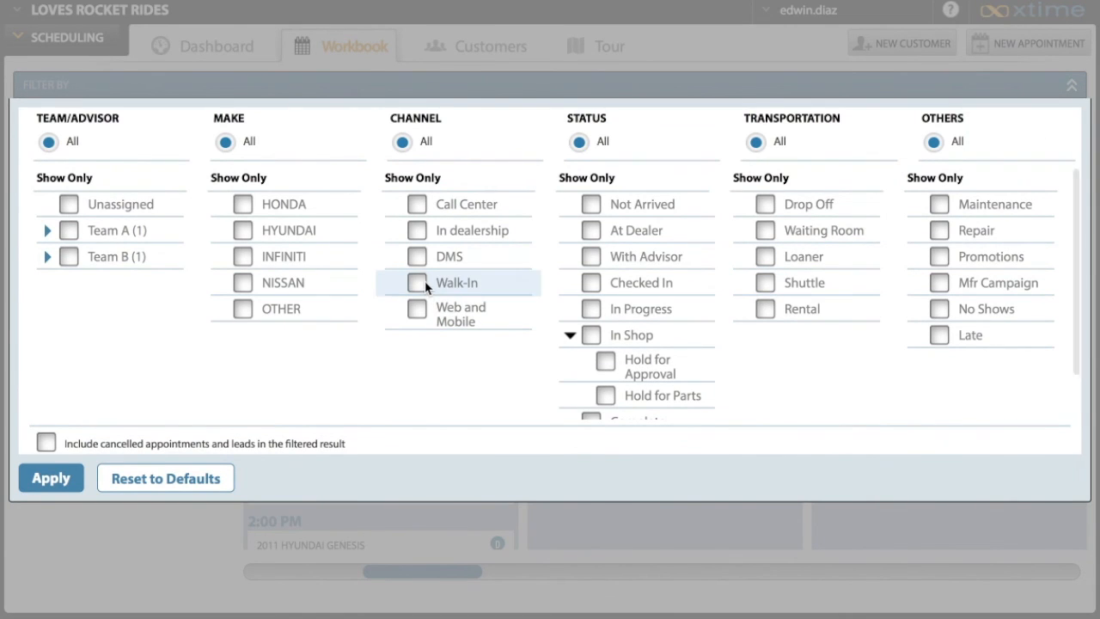
pyautogui.click(418, 309)
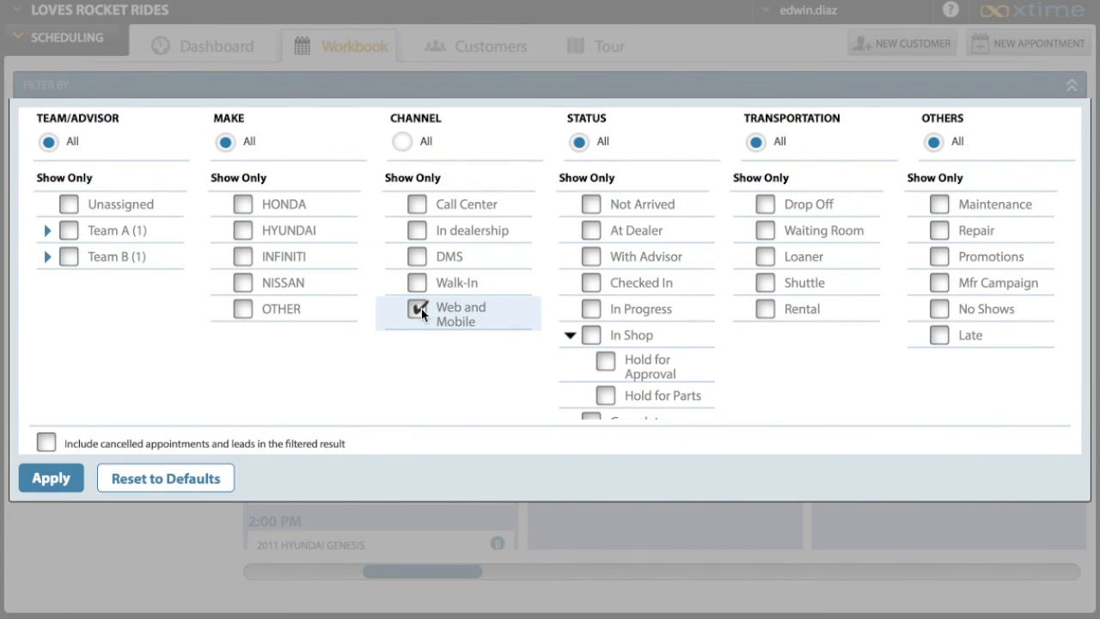
pyautogui.click(47, 483)
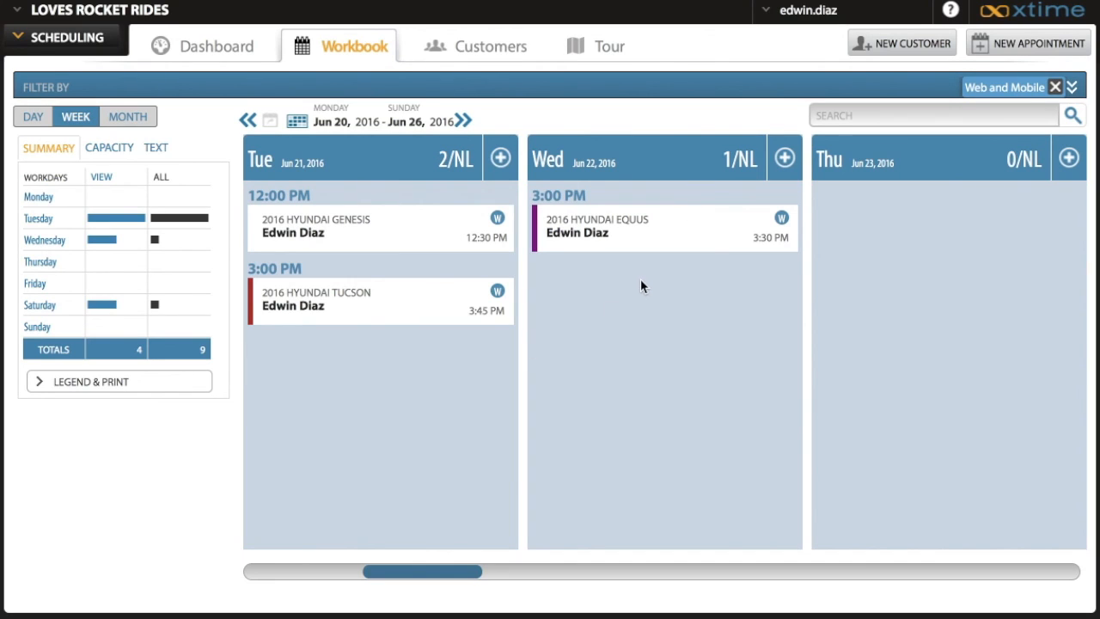
# Narrow the Web and Mobile filter further to the appointments of the advisor in Team A
pyautogui.click(1072, 87)
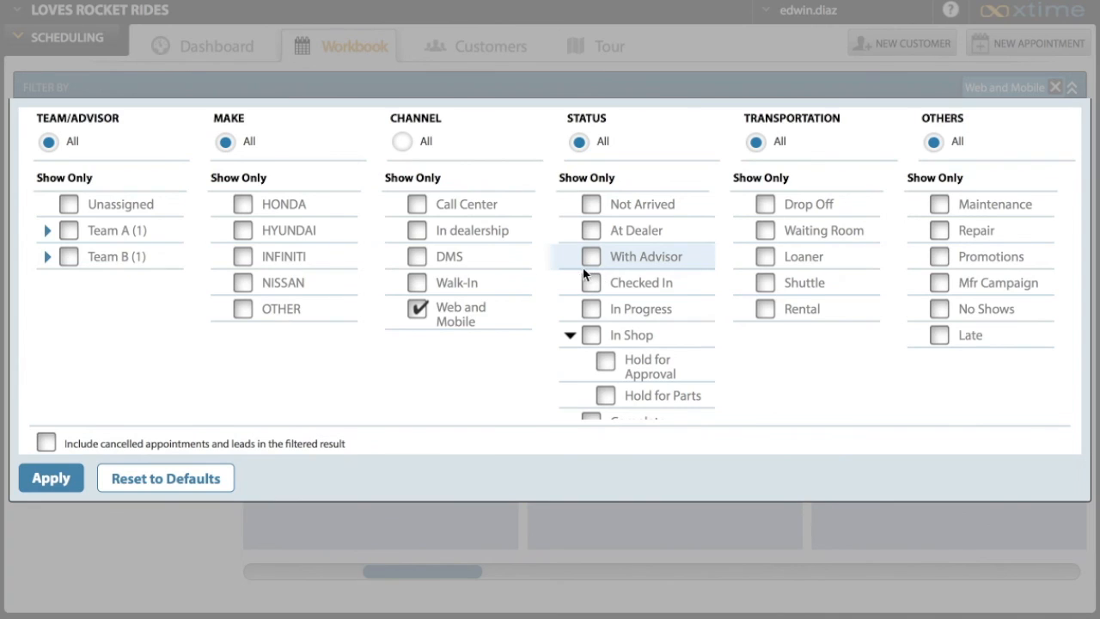
pyautogui.click(47, 232)
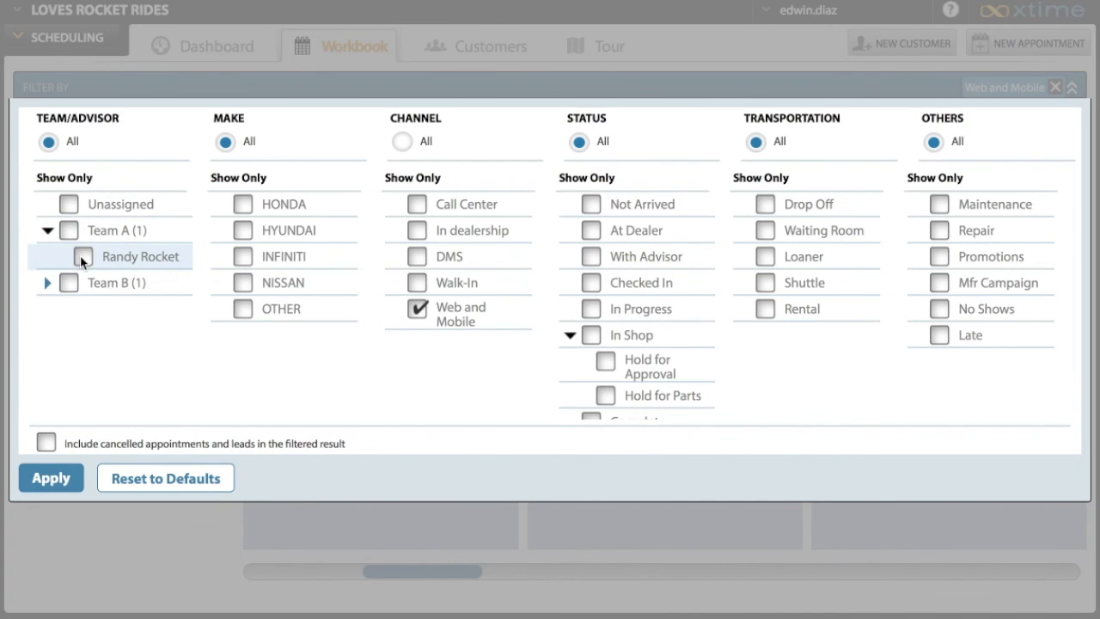
pyautogui.click(82, 258)
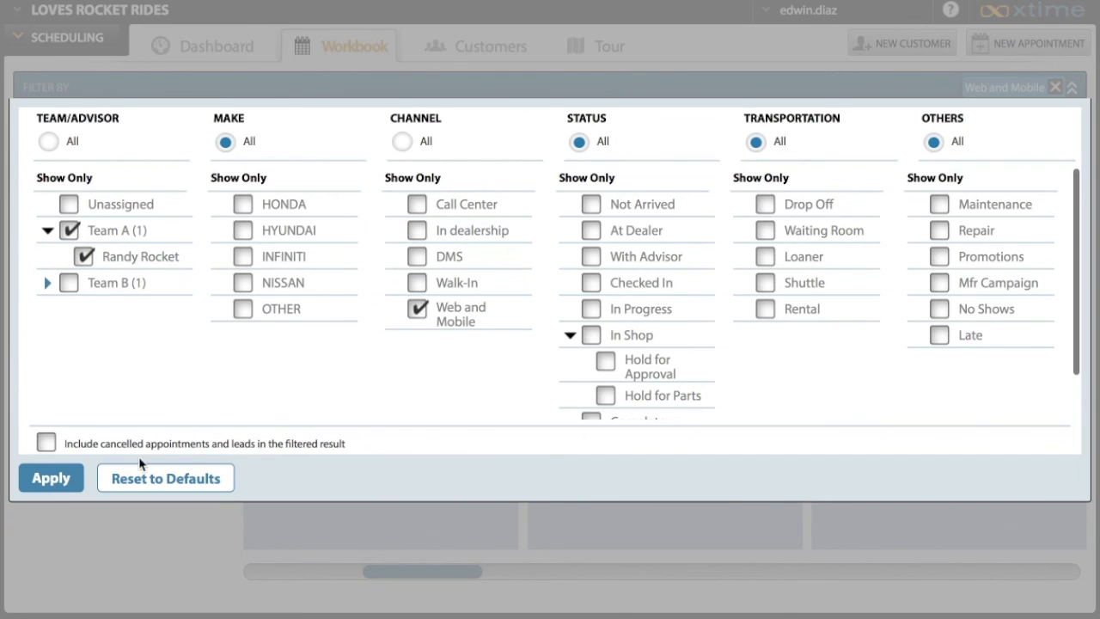
pyautogui.click(78, 482)
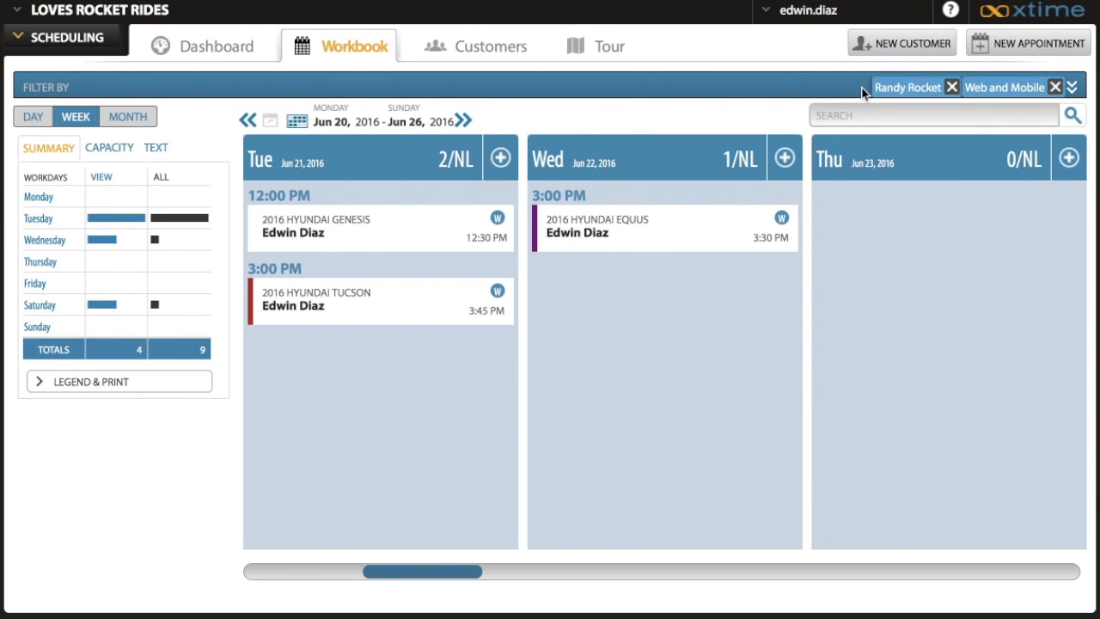
# Reset all Workbook filters to their defaults and apply the change
pyautogui.click(1072, 89)
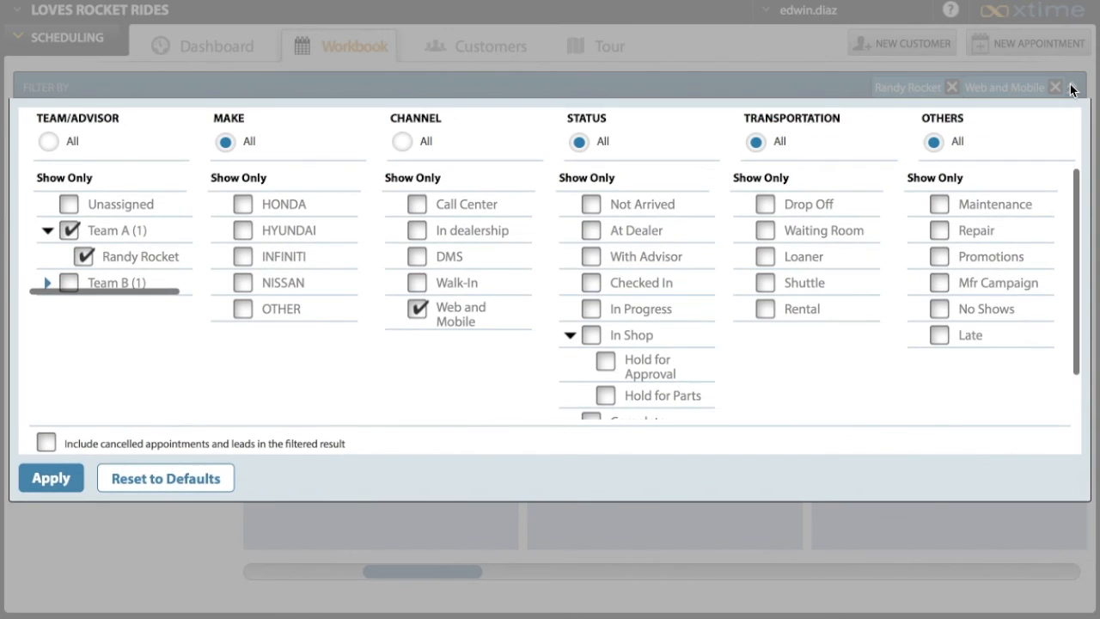
pyautogui.click(144, 484)
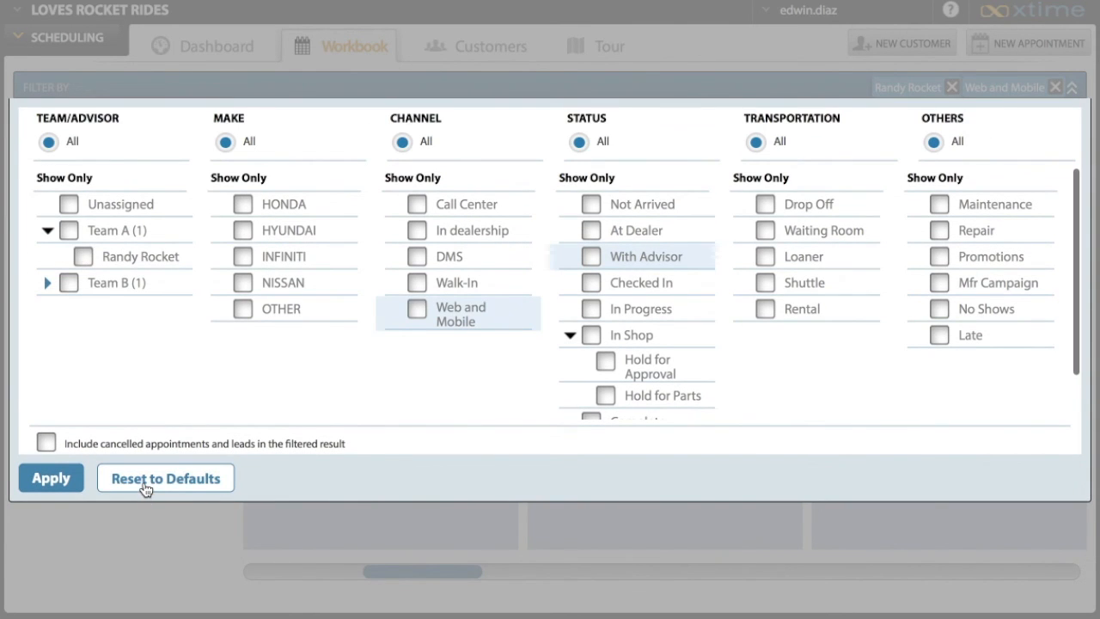
pyautogui.click(52, 478)
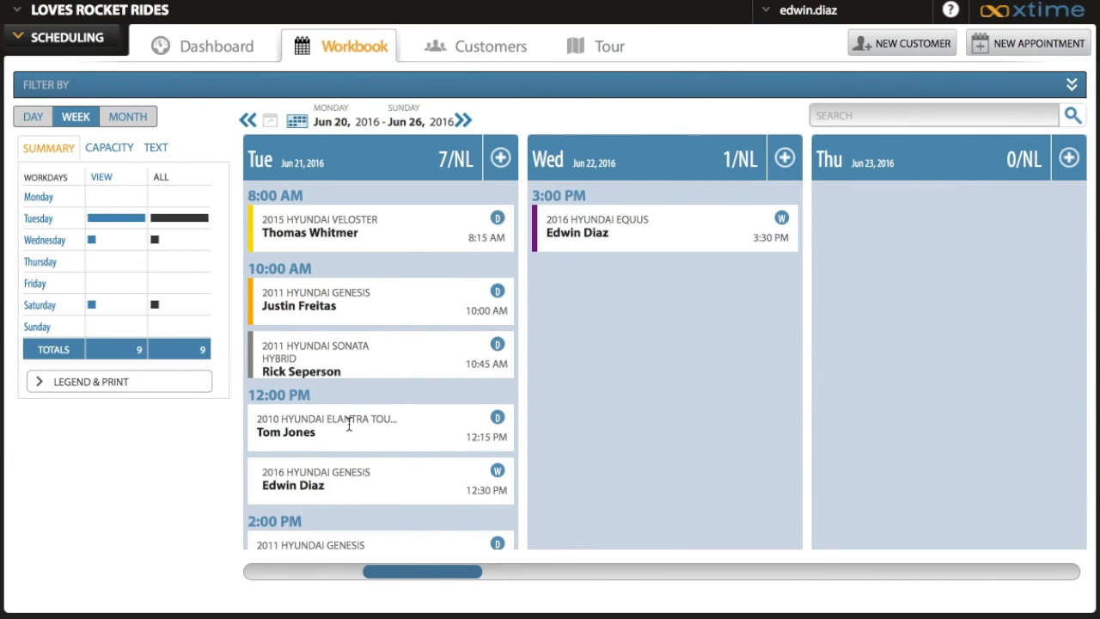
# Find the customer by partial name with the * wildcard, review the customer's snapshot of vehicles, and return to the Workbook
pyautogui.click(484, 54)
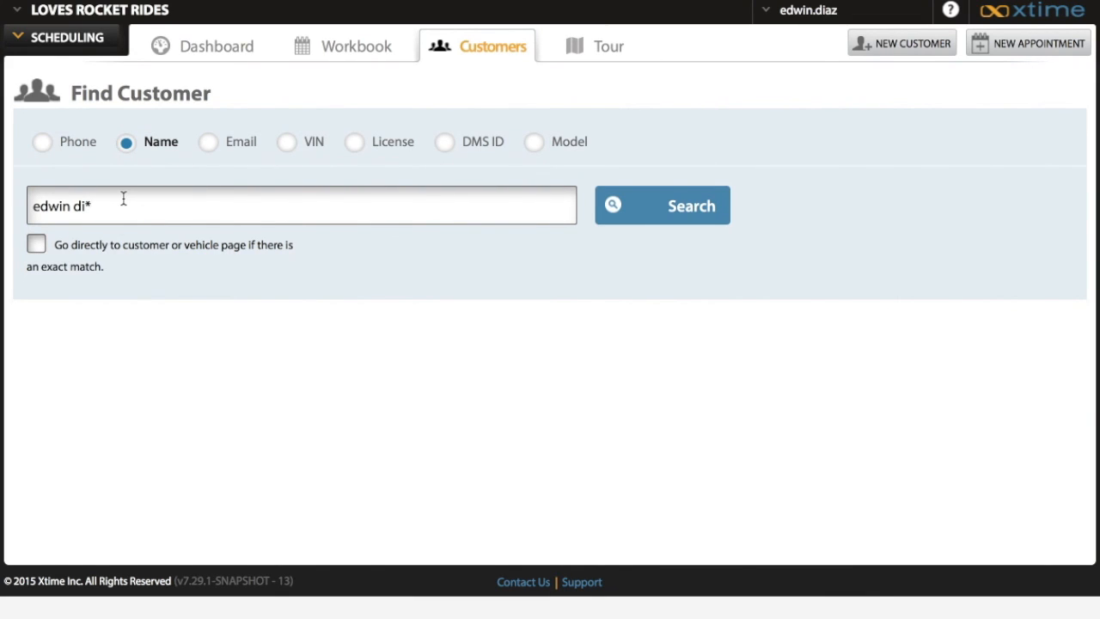
pyautogui.click(694, 214)
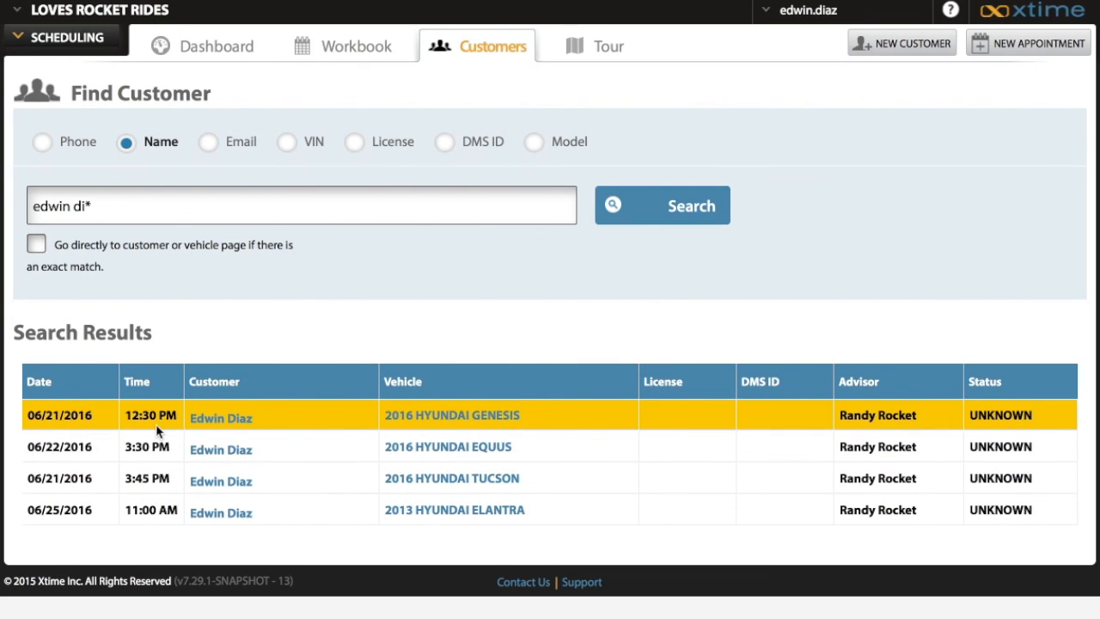
pyautogui.click(319, 442)
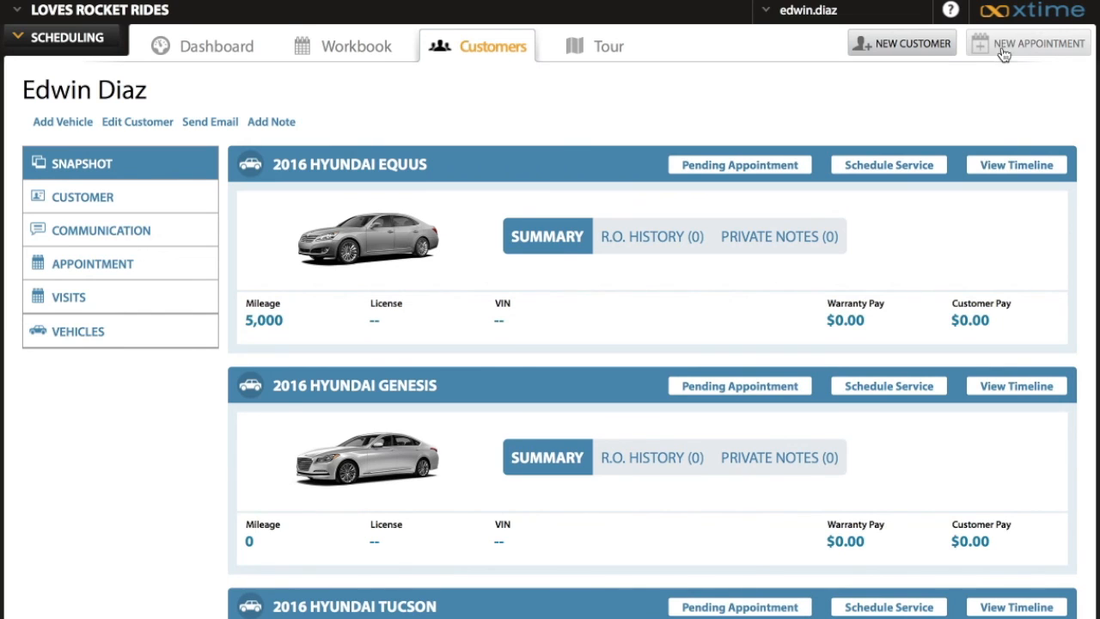
pyautogui.click(349, 49)
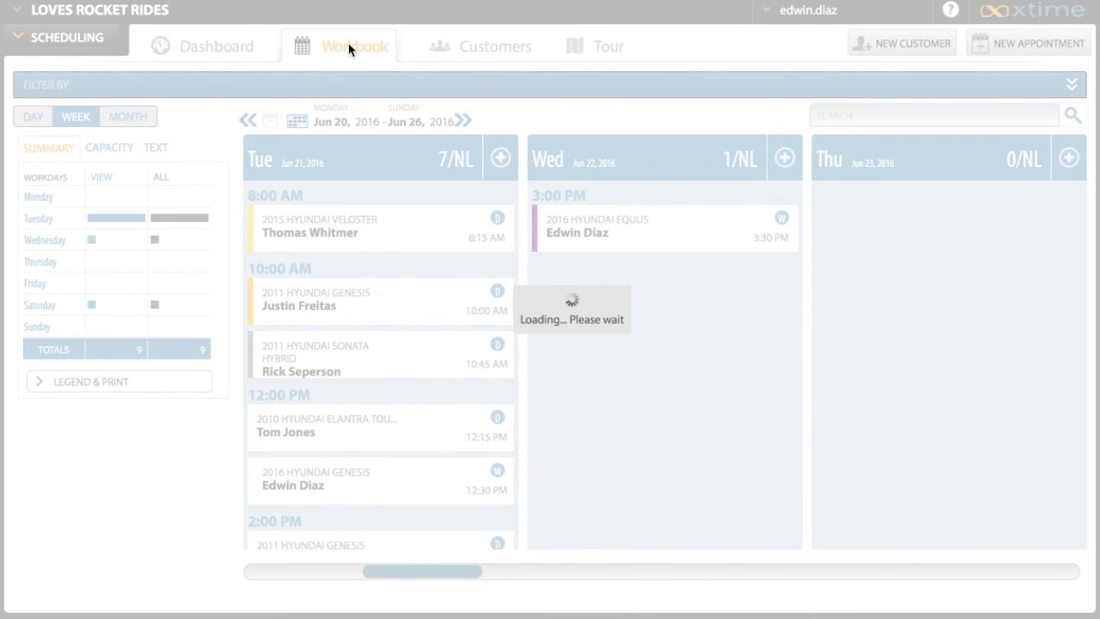